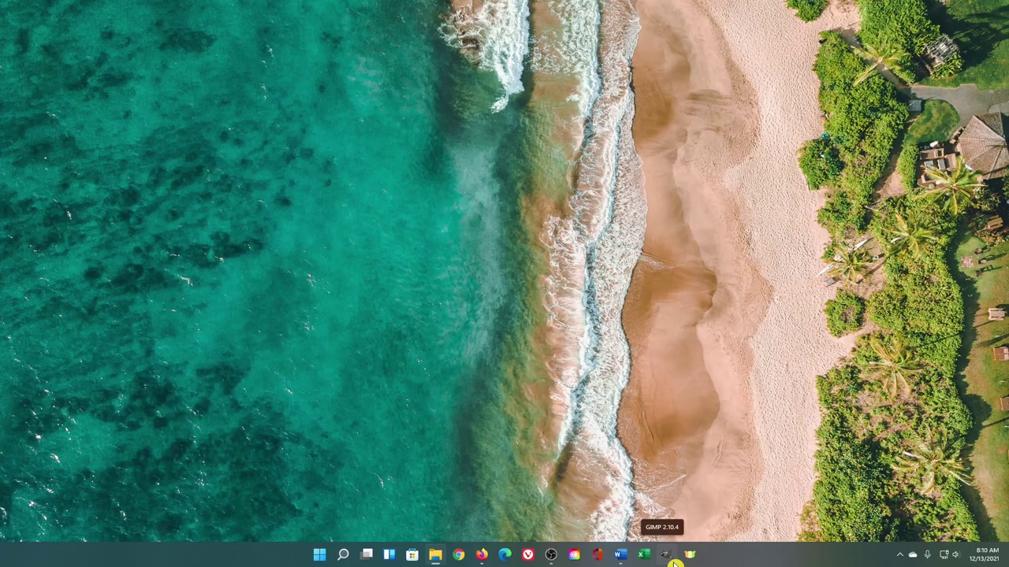
Open the taskbar settings and set the taskbar alignment to Left under the taskbar behaviors.
right_click(734, 560)
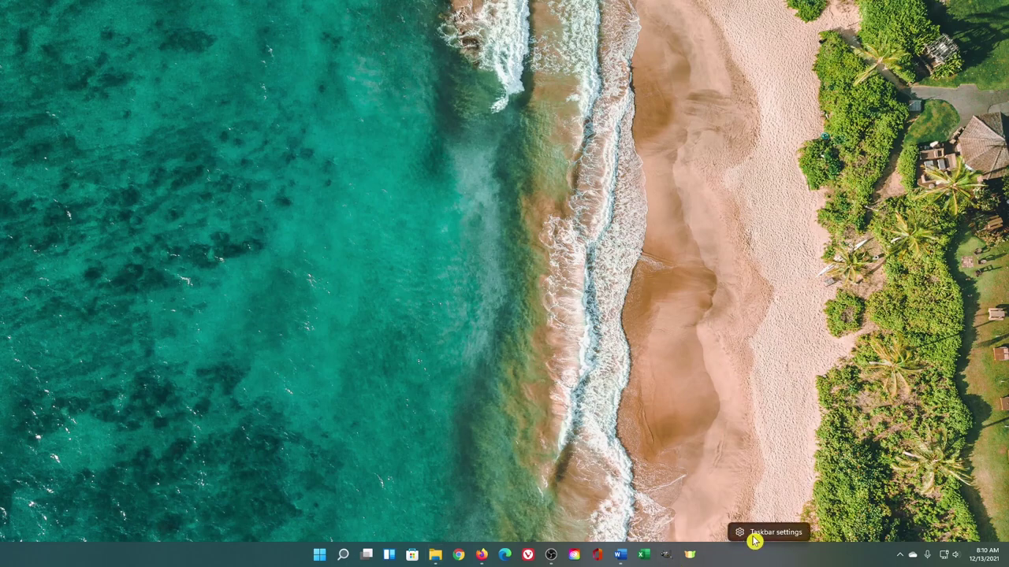
click(764, 533)
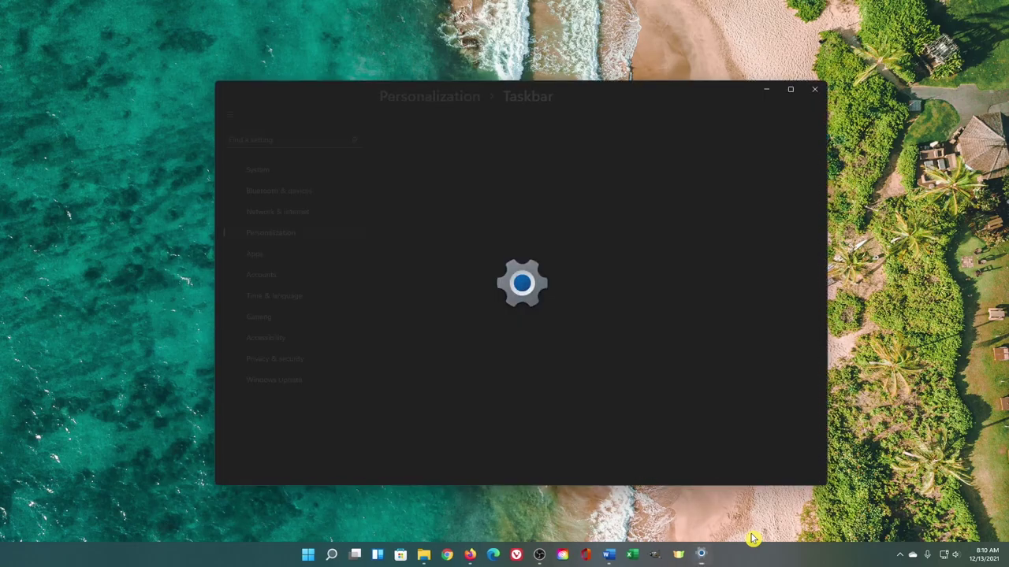
scroll(667, 379, down, 2)
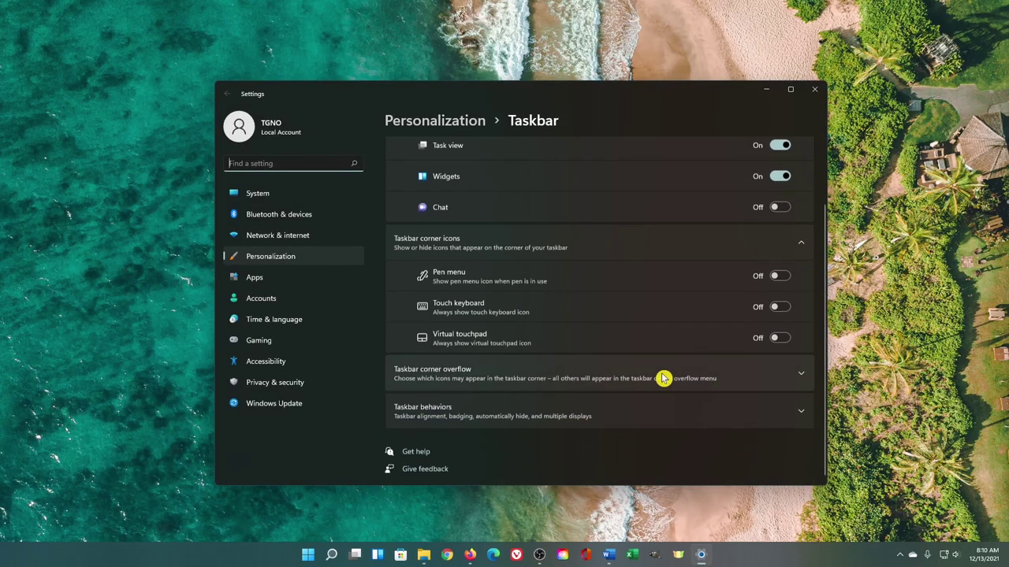
click(639, 417)
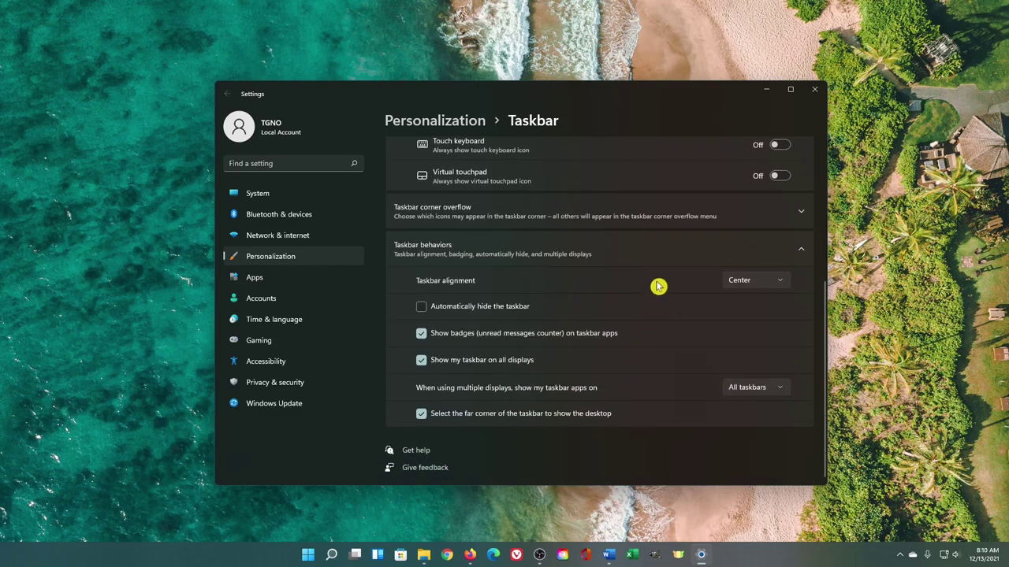
click(765, 287)
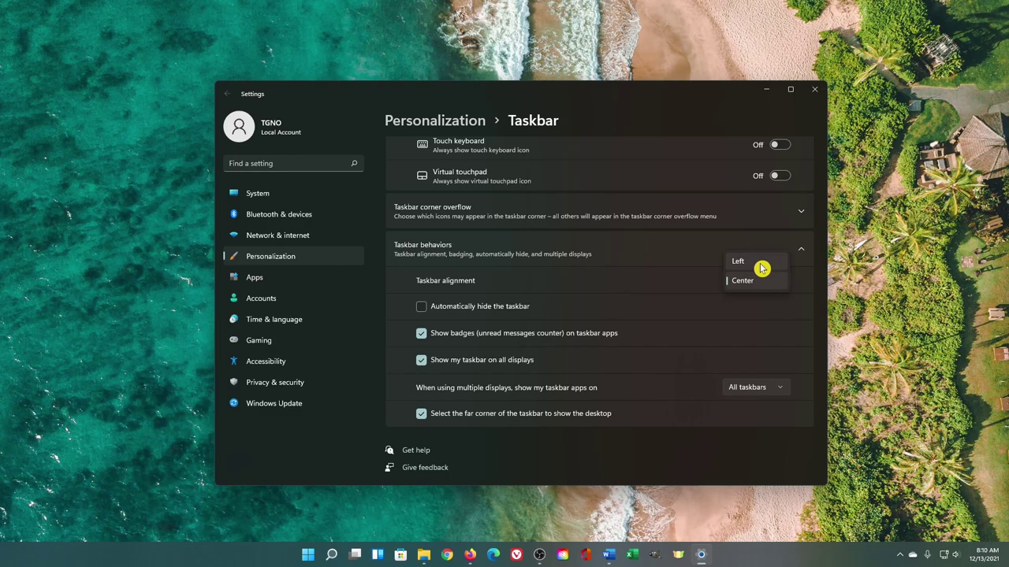
click(761, 268)
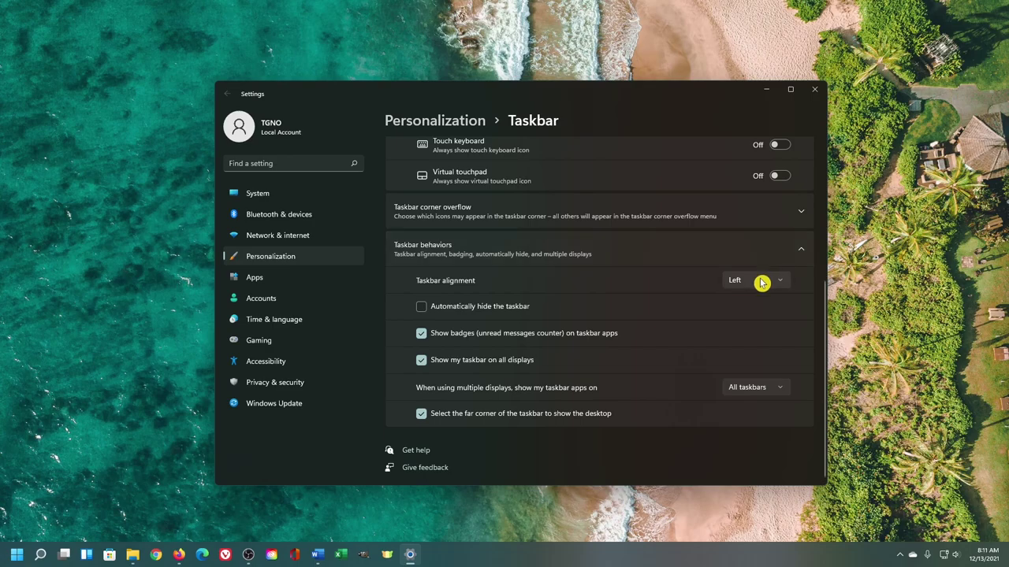
Set the taskbar alignment back to Center.
click(761, 282)
click(752, 306)
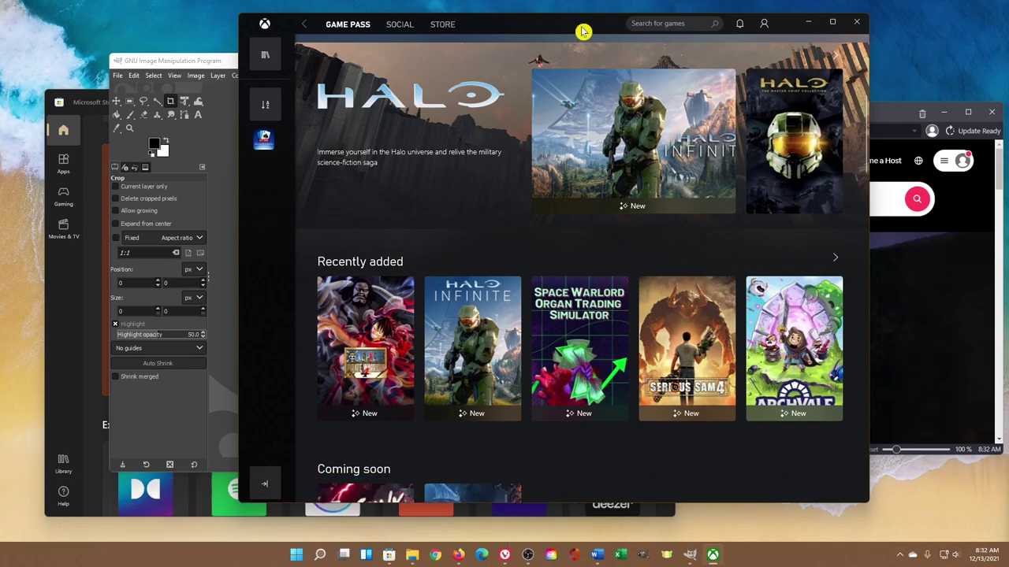
Shake the Xbox window by its title bar to minimize all other open windows.
mouse_move(583, 31)
mouse_down()
mouse_move(608, 29)
mouse_move(585, 41)
mouse_move(593, 44)
mouse_up()
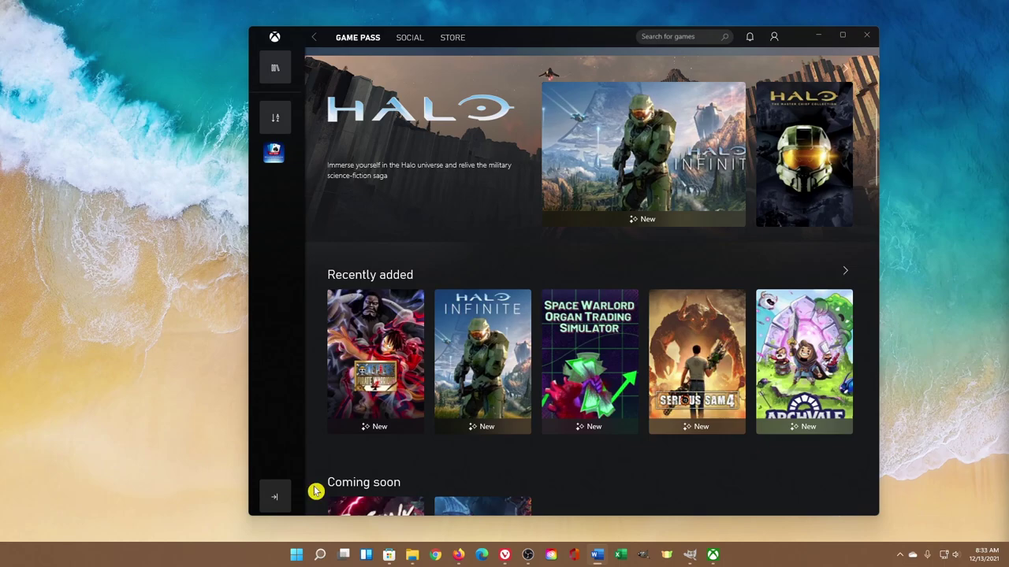
Turn Title bar window shake off and back on in the Multitasking system settings.
click(298, 558)
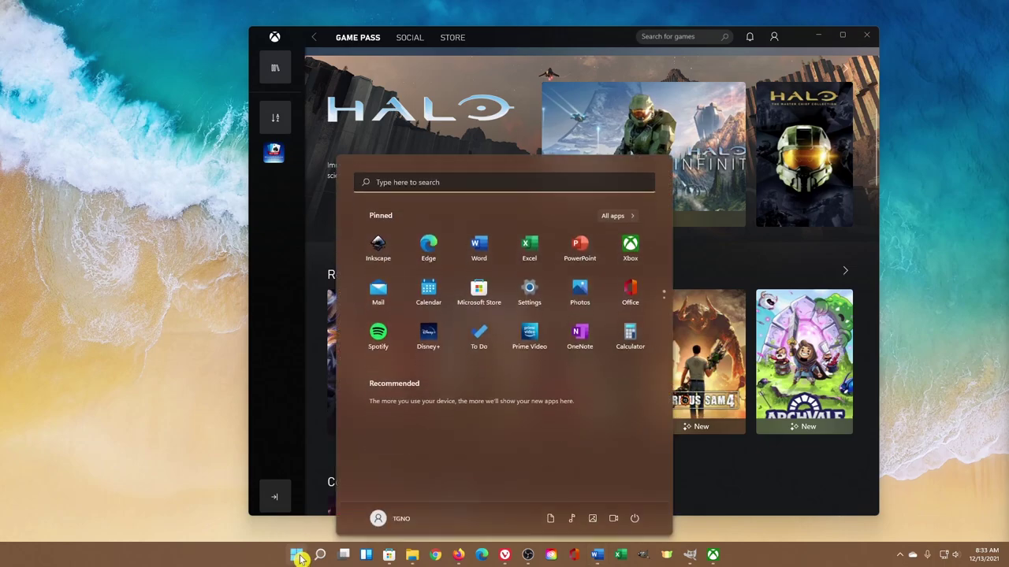
click(529, 294)
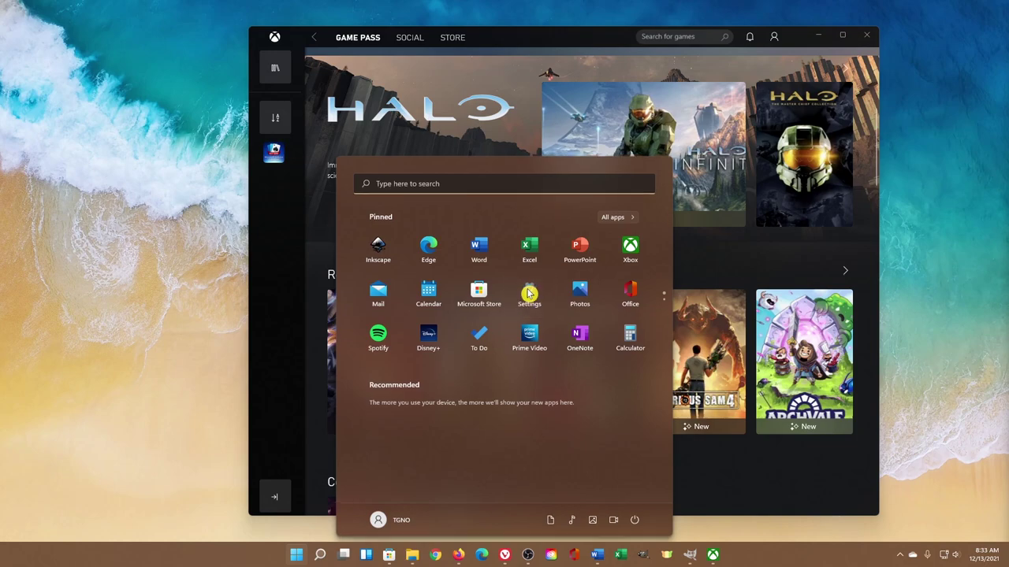
scroll(529, 294, down, 2)
scroll(528, 294, down, 3)
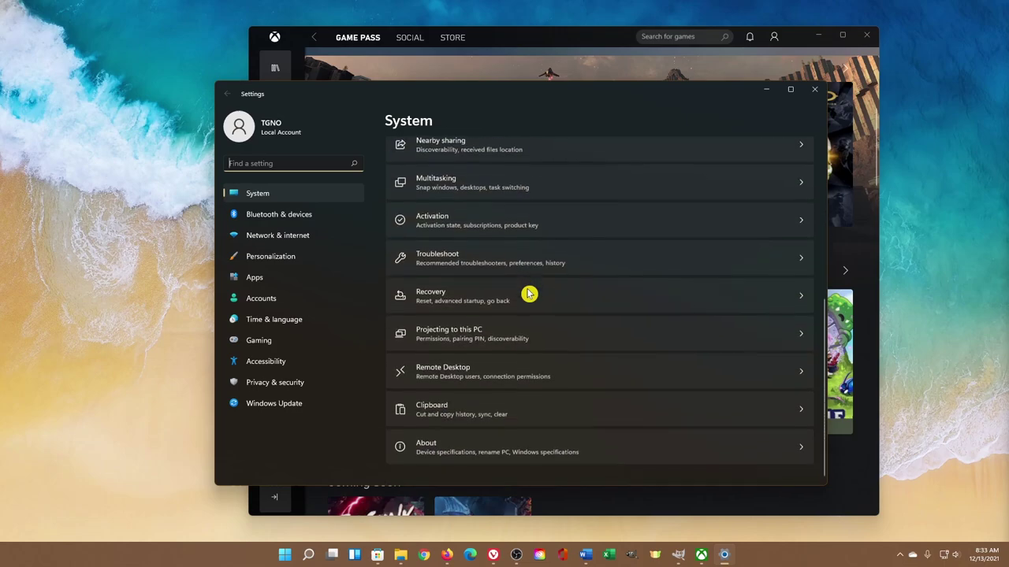
click(546, 189)
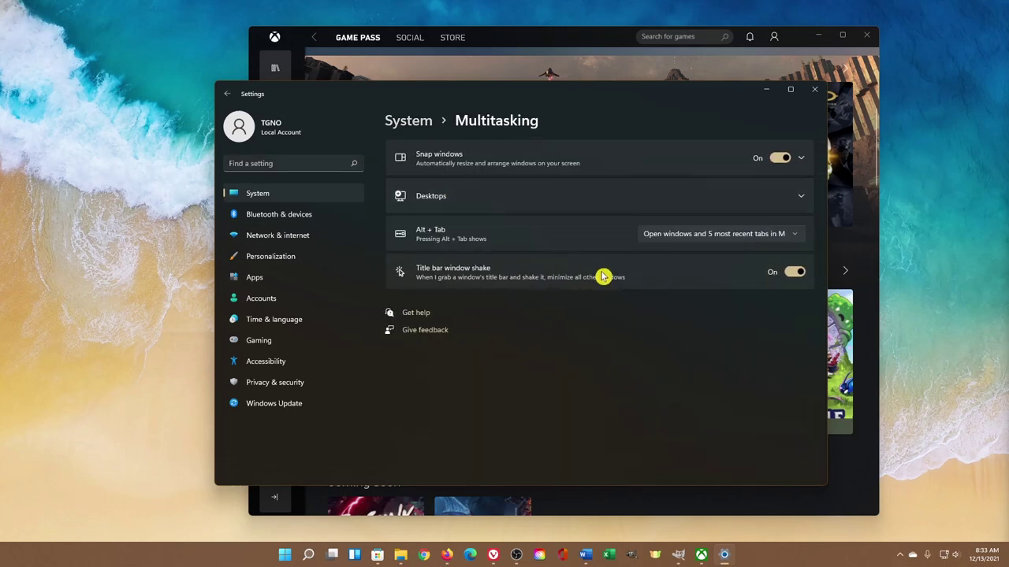
click(795, 274)
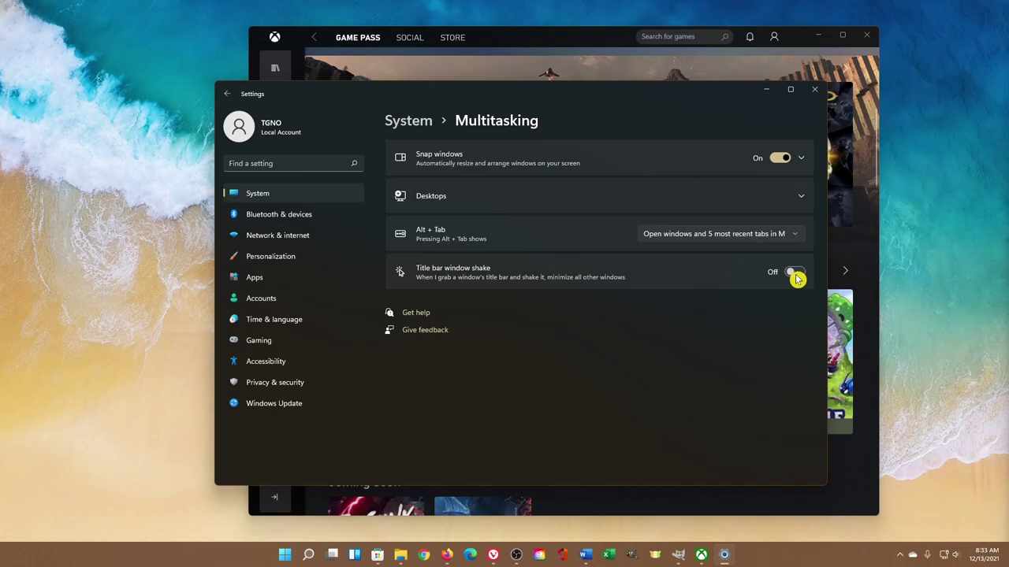
click(796, 275)
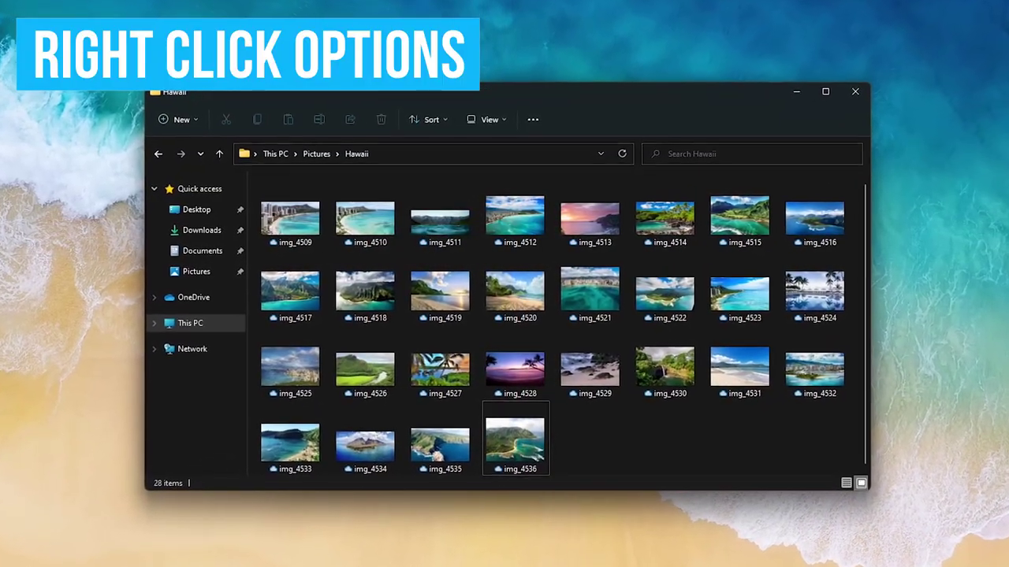
Show the full set of context options for the img_4536 picture in the Hawaii folder.
click(531, 461)
right_click(534, 459)
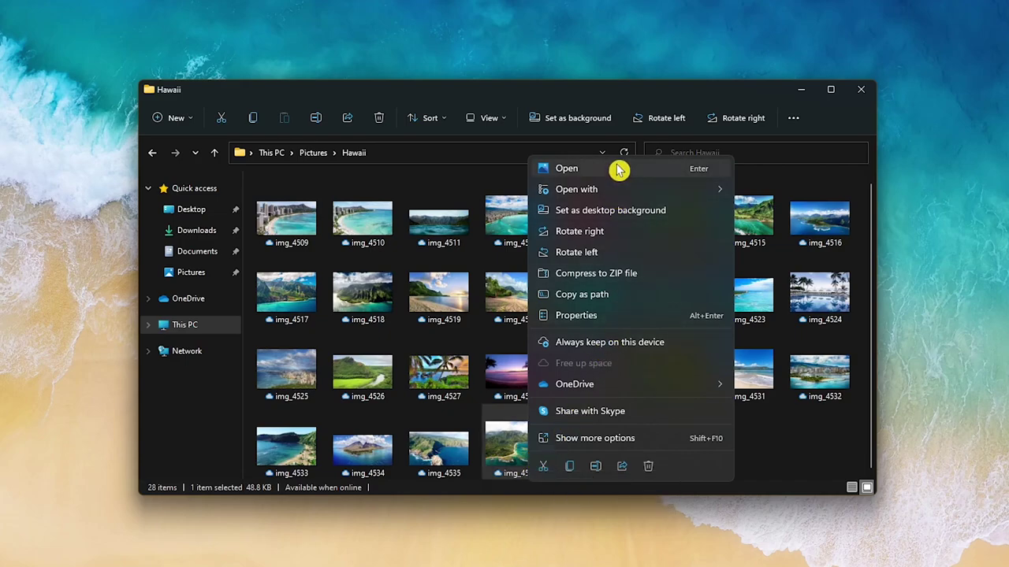
click(590, 441)
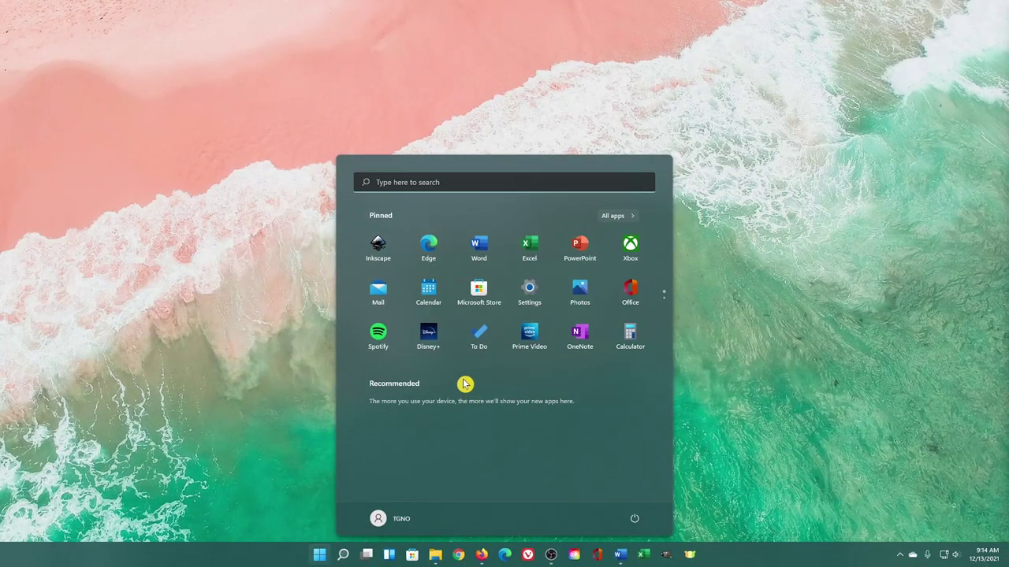
In the Start personalization settings, enable the Documents, Downloads, Music, Pictures and Videos folders beside the Power button, and close Settings.
click(526, 296)
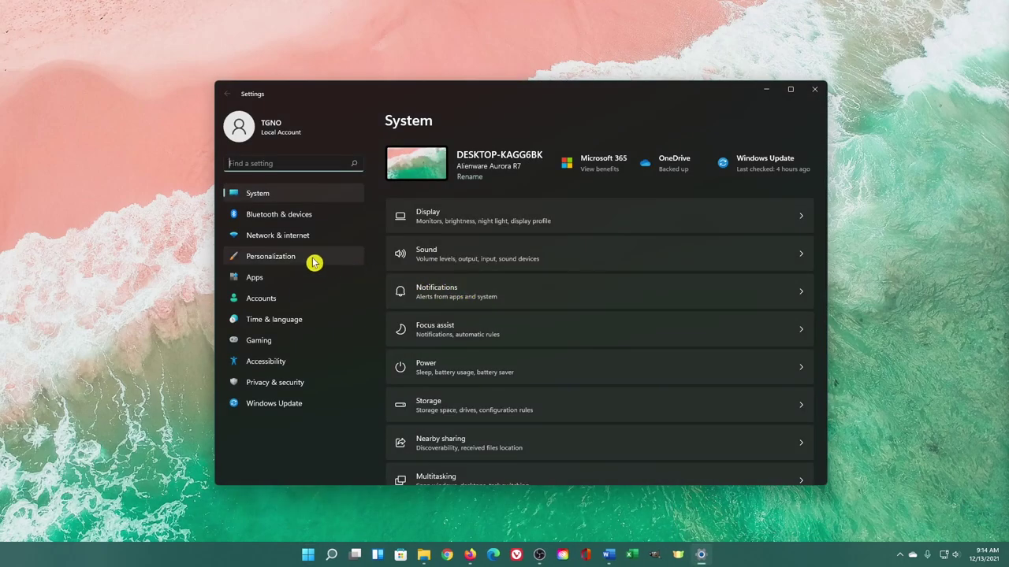
click(313, 262)
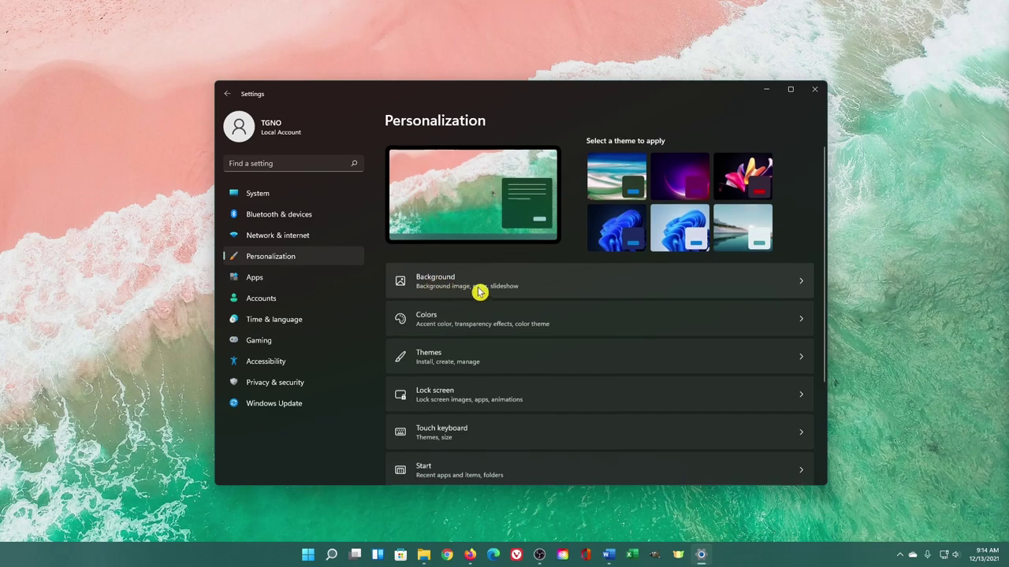
scroll(480, 292, down, 3)
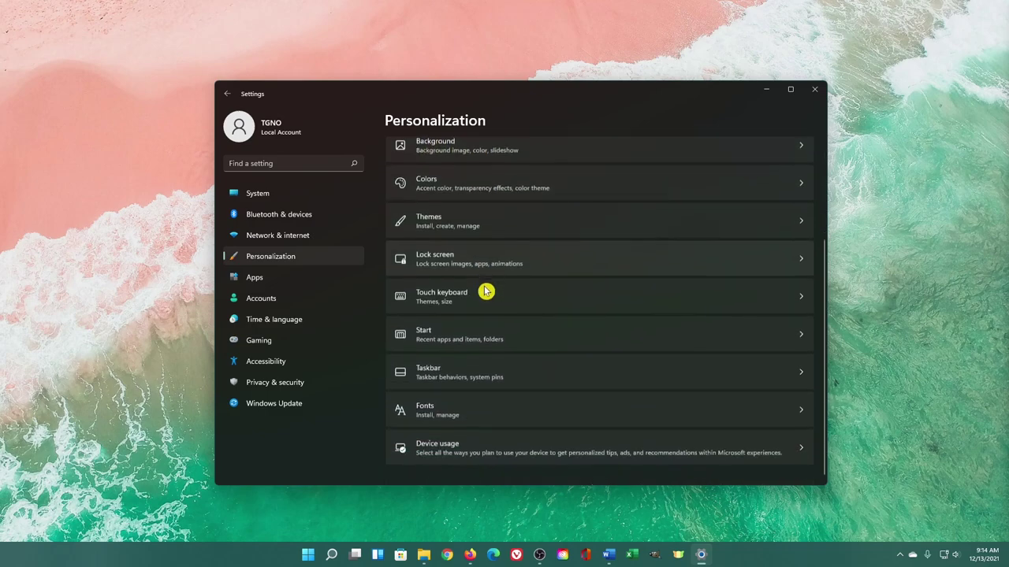
click(515, 337)
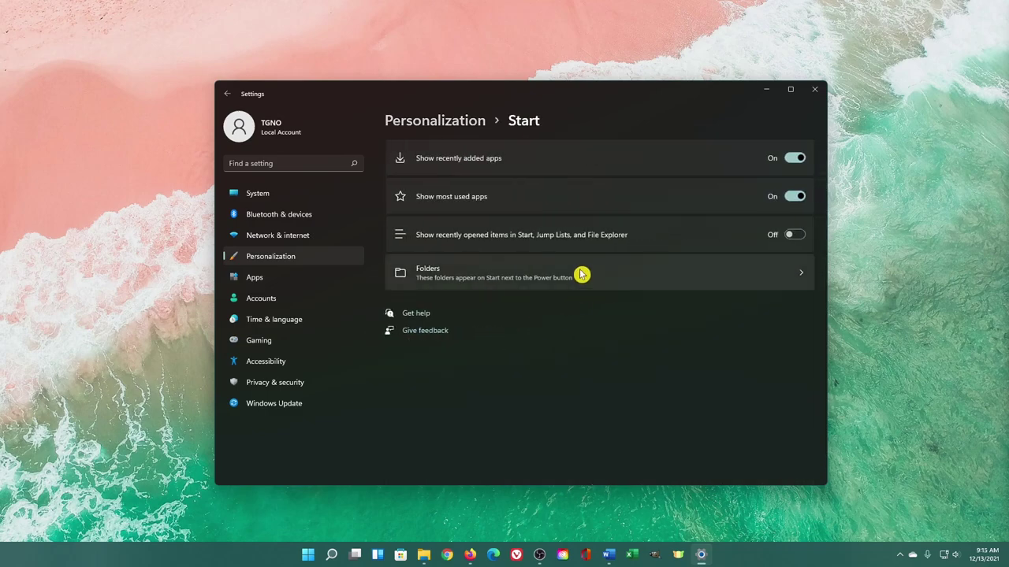
click(580, 274)
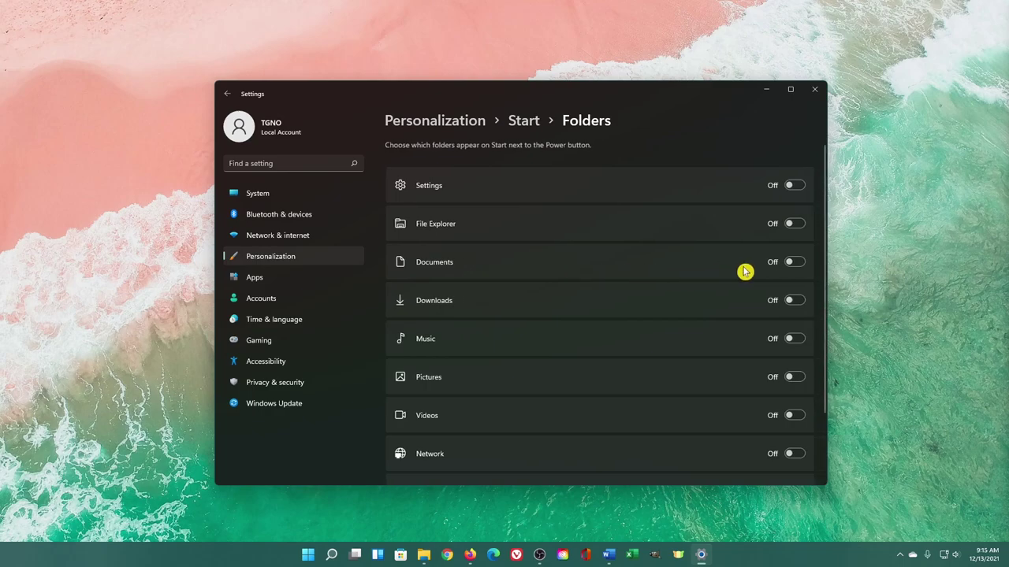
click(788, 270)
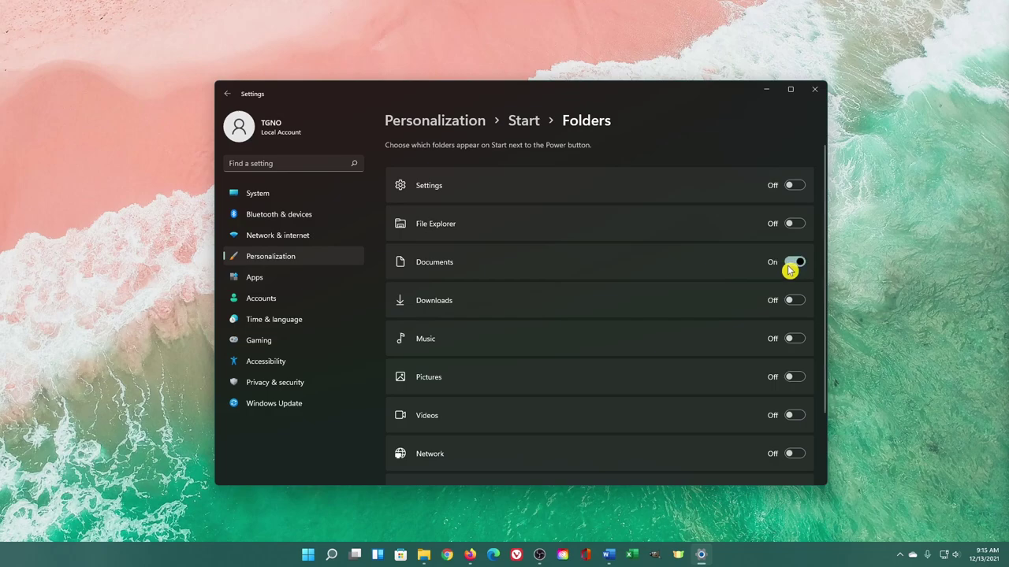
click(793, 341)
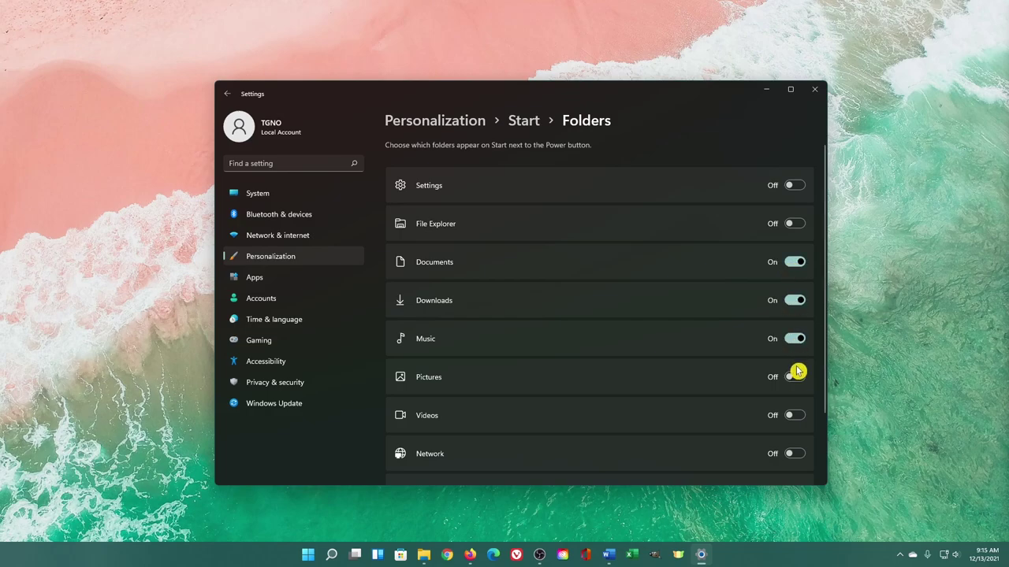
click(795, 377)
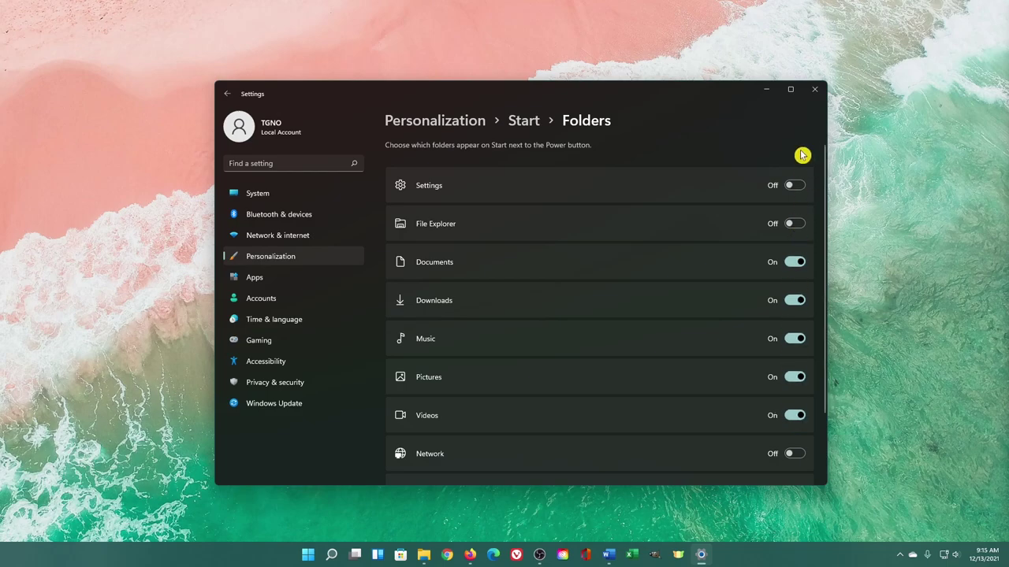
click(816, 92)
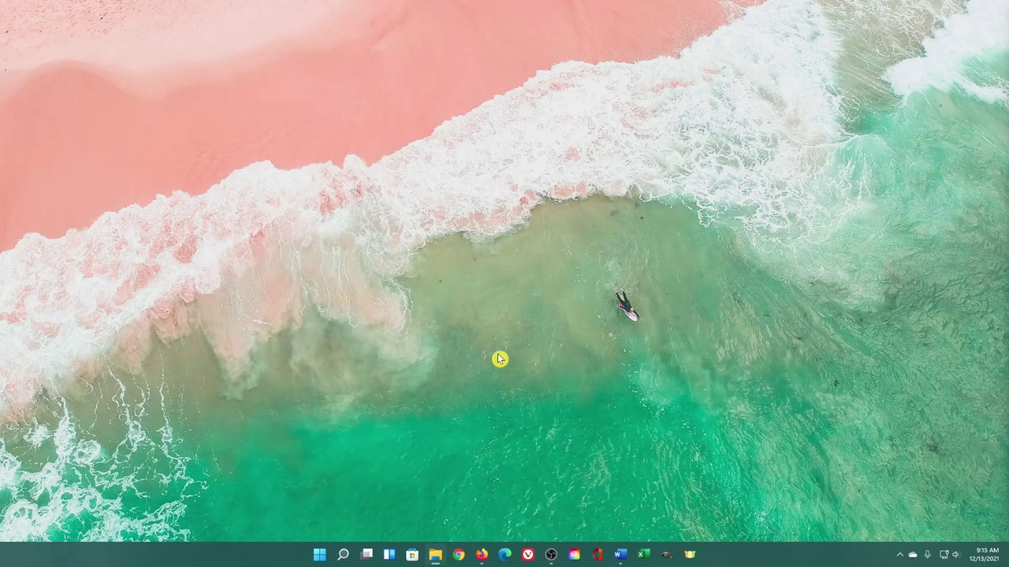
Unpin Disney+ from the Start menu's pinned apps.
click(319, 555)
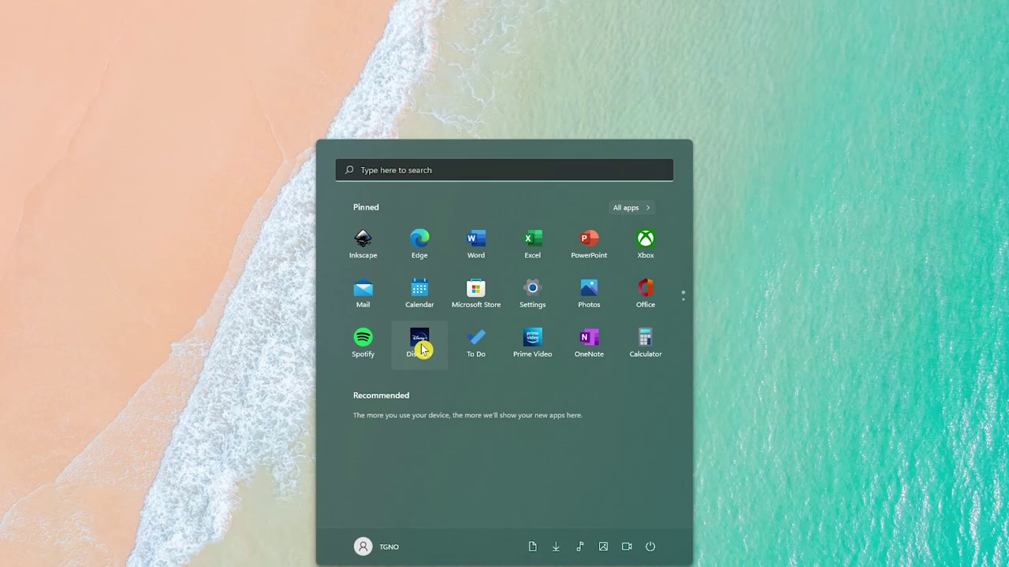
right_click(421, 344)
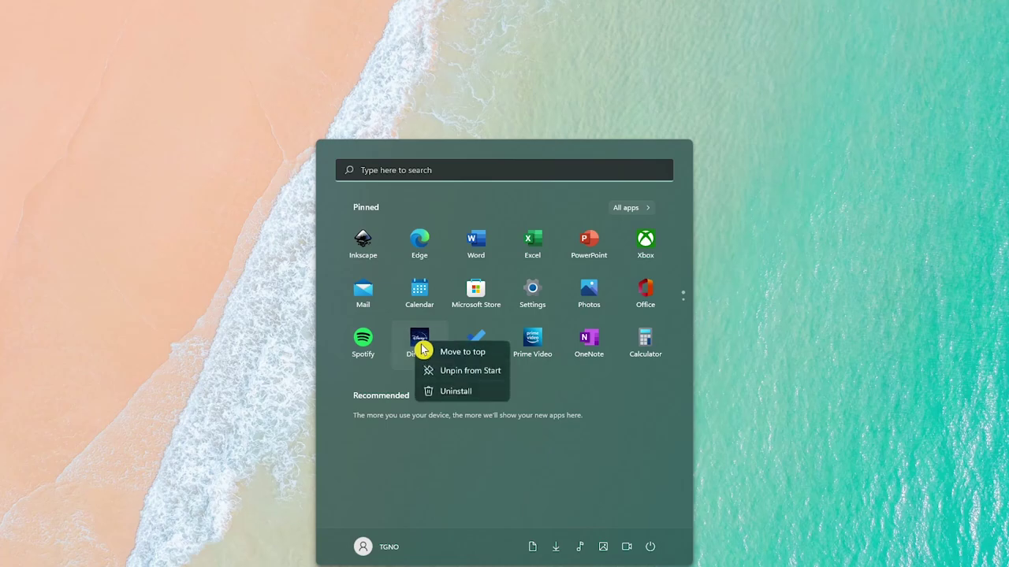
click(456, 372)
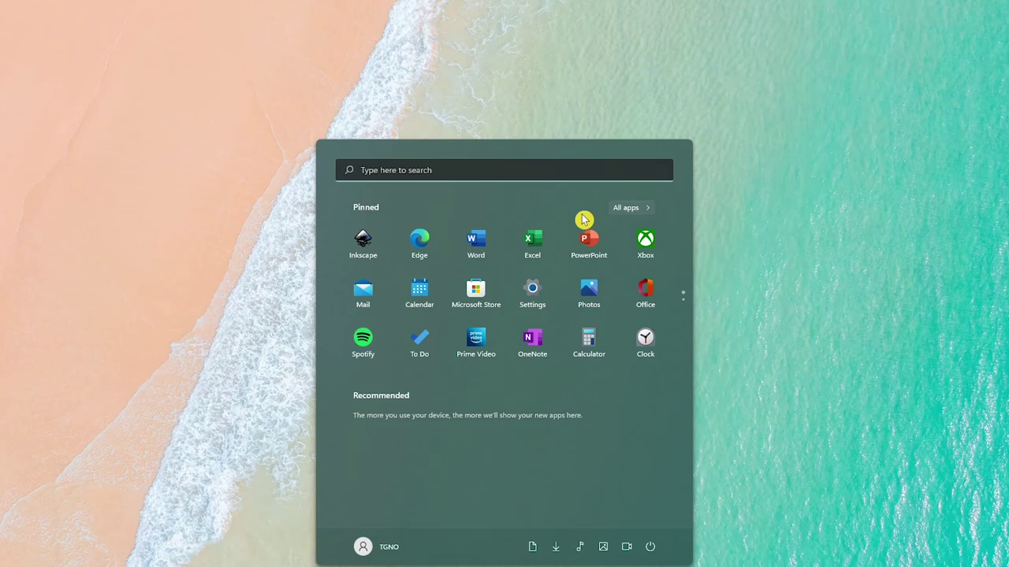
Pin Mixed Reality Portal from the M section of all apps to Start and view it among the pinned apps.
click(634, 210)
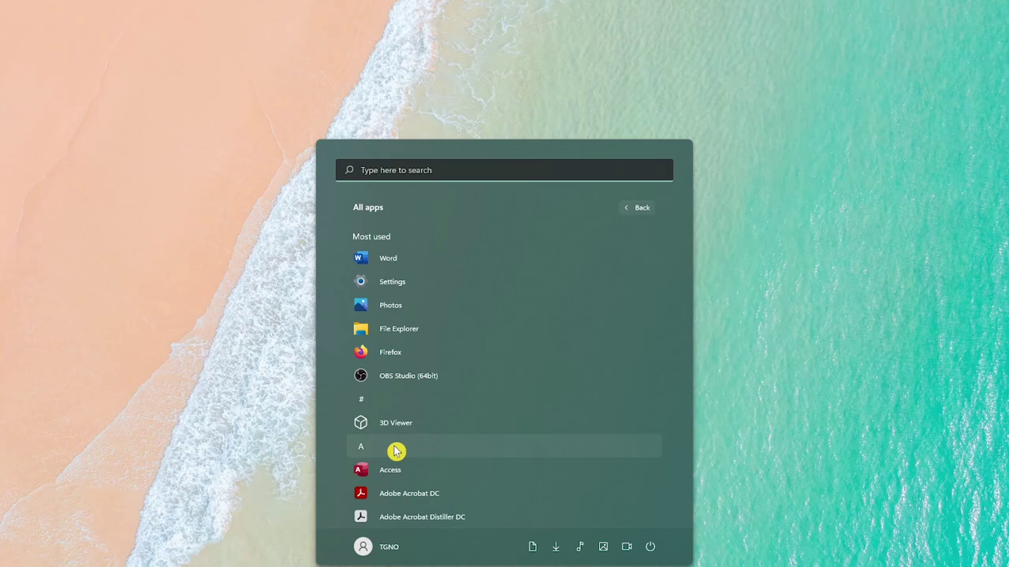
click(396, 451)
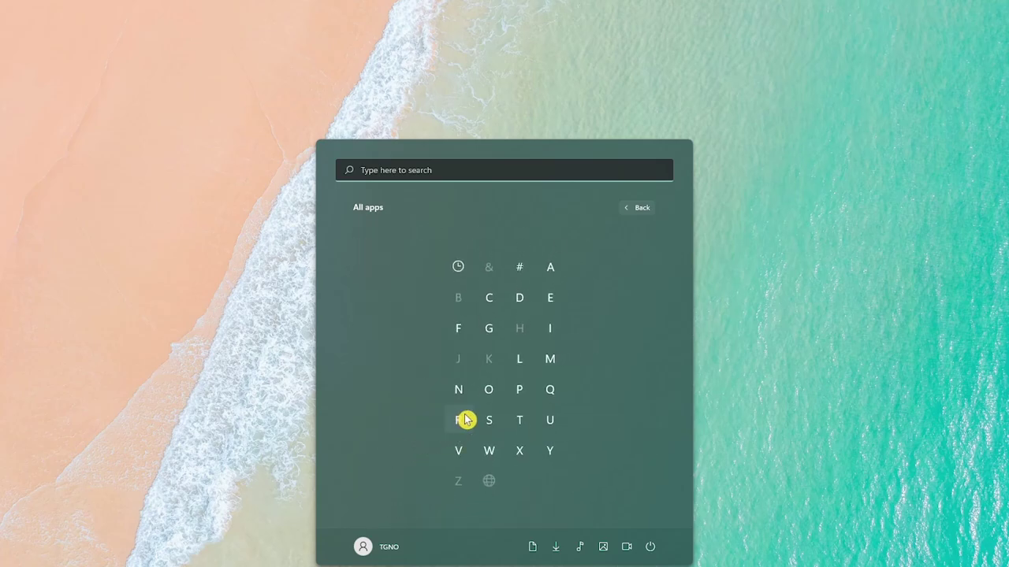
click(560, 363)
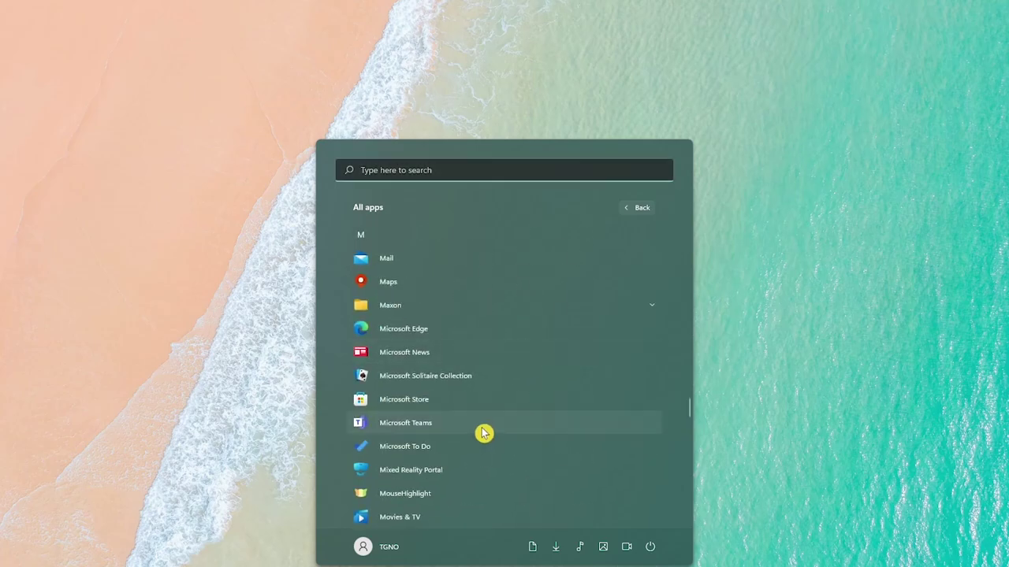
right_click(461, 475)
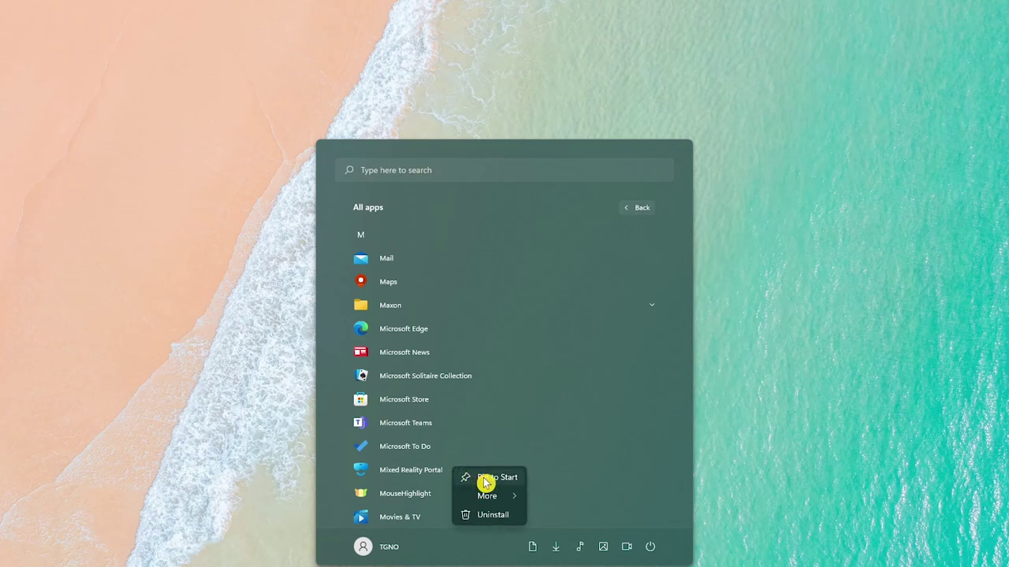
click(485, 479)
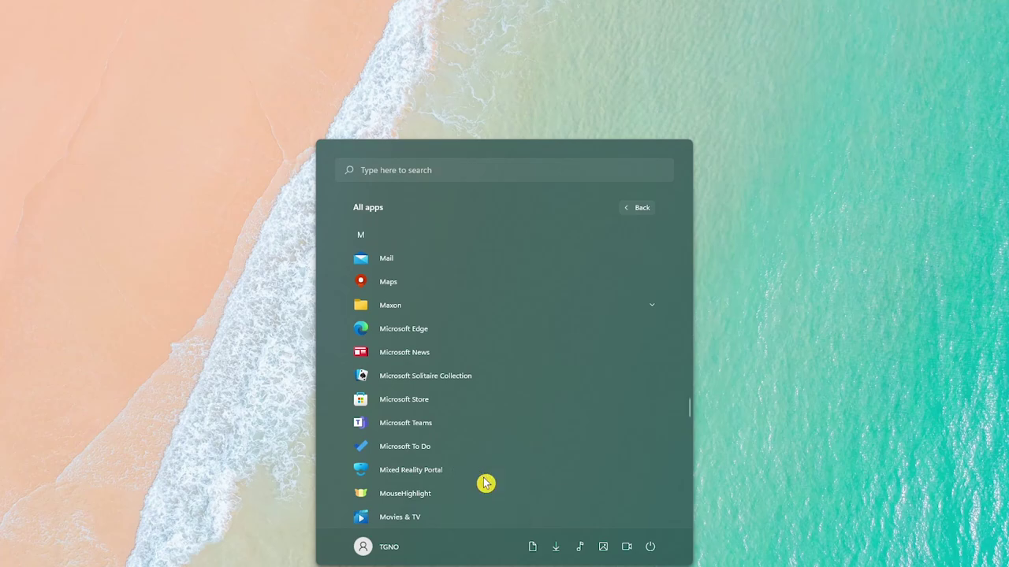
click(642, 211)
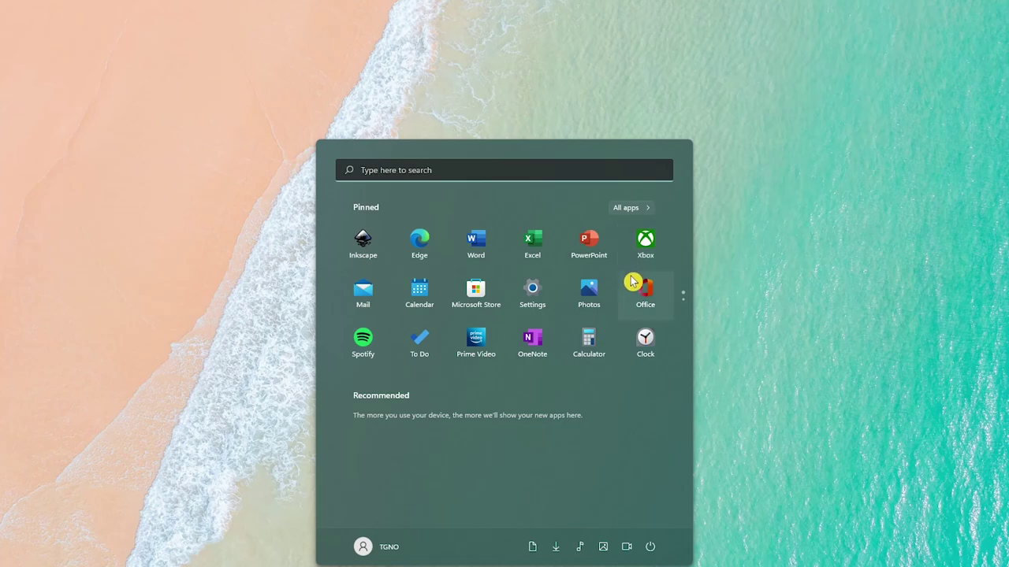
scroll(633, 282, down, 1)
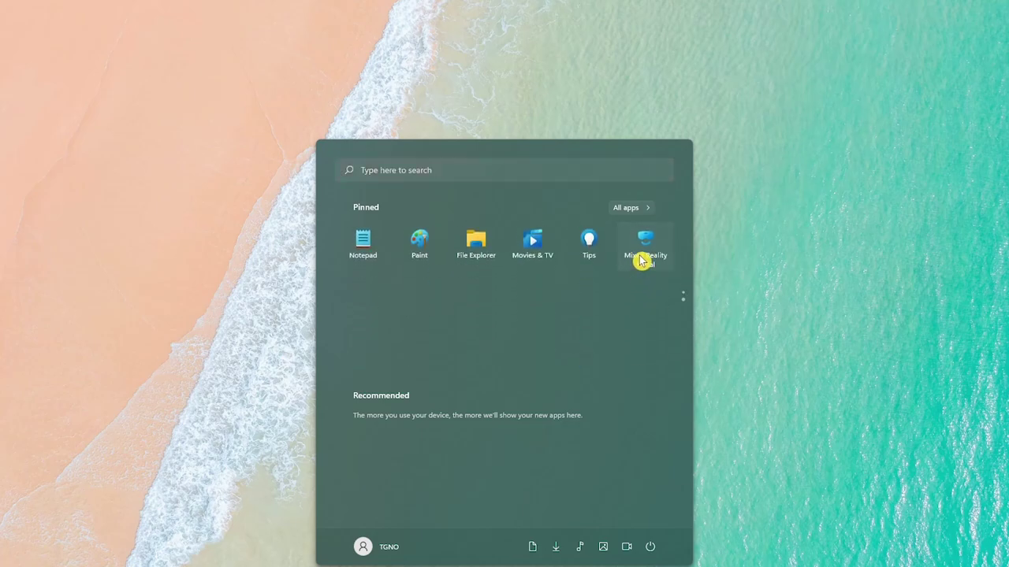
Move Mixed Reality Portal to the first page of the pinned apps in Start.
drag(639, 256, 601, 313)
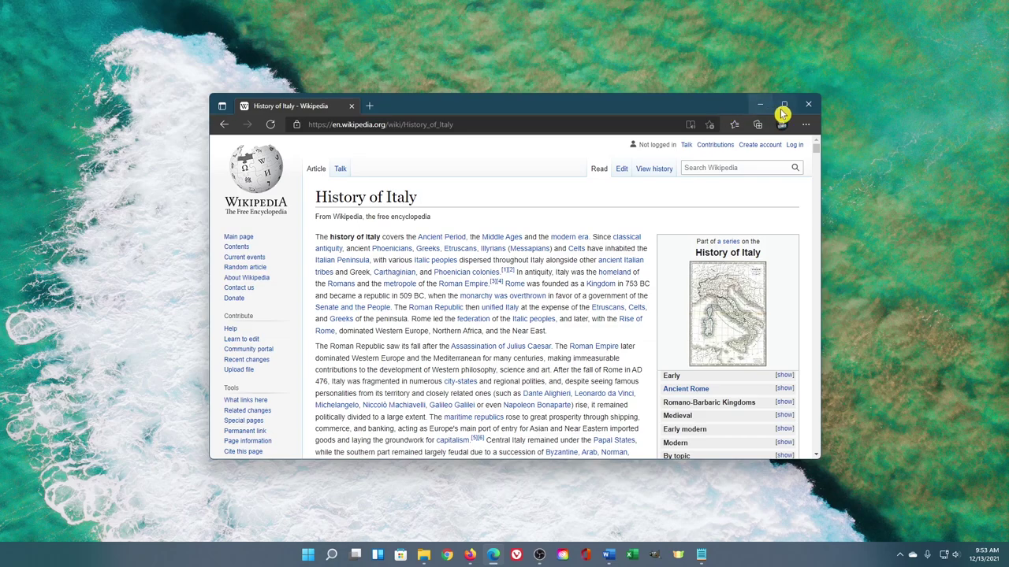
Snap the History of Italy window to the left half, the Iconic Foods page to the upper right quarter and Notepad to the lower right quarter.
mouse_move(786, 112)
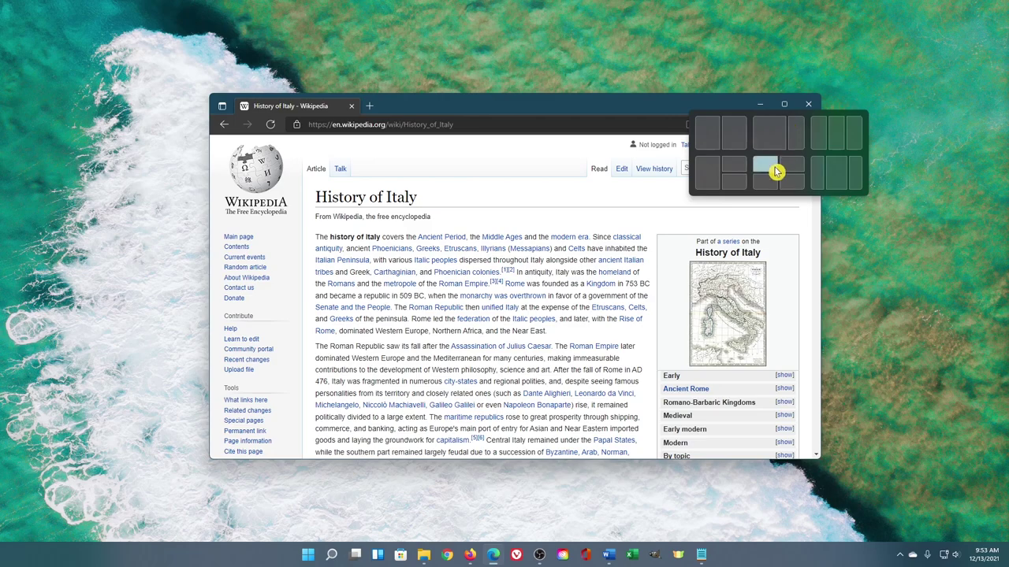
click(717, 178)
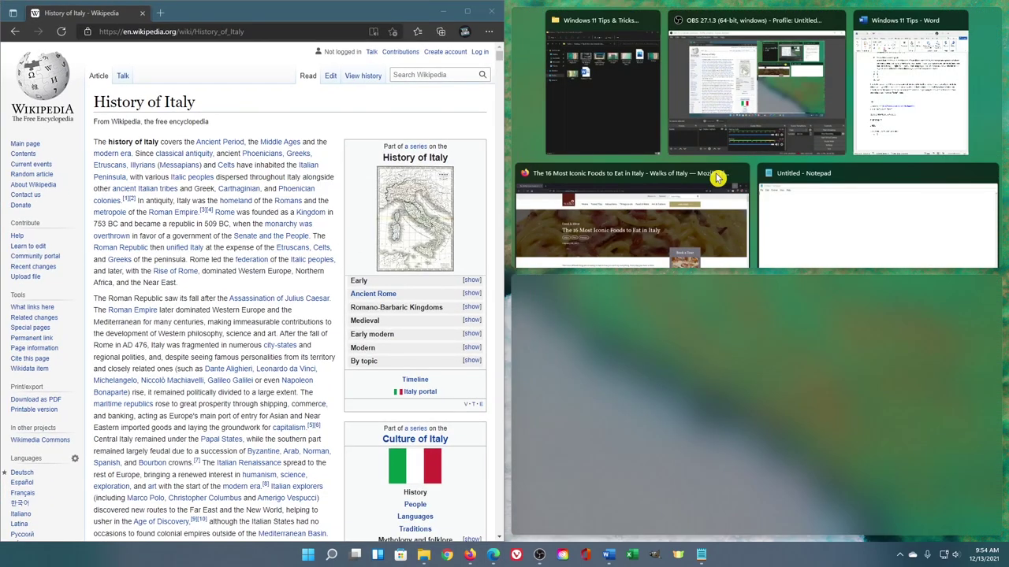
click(653, 176)
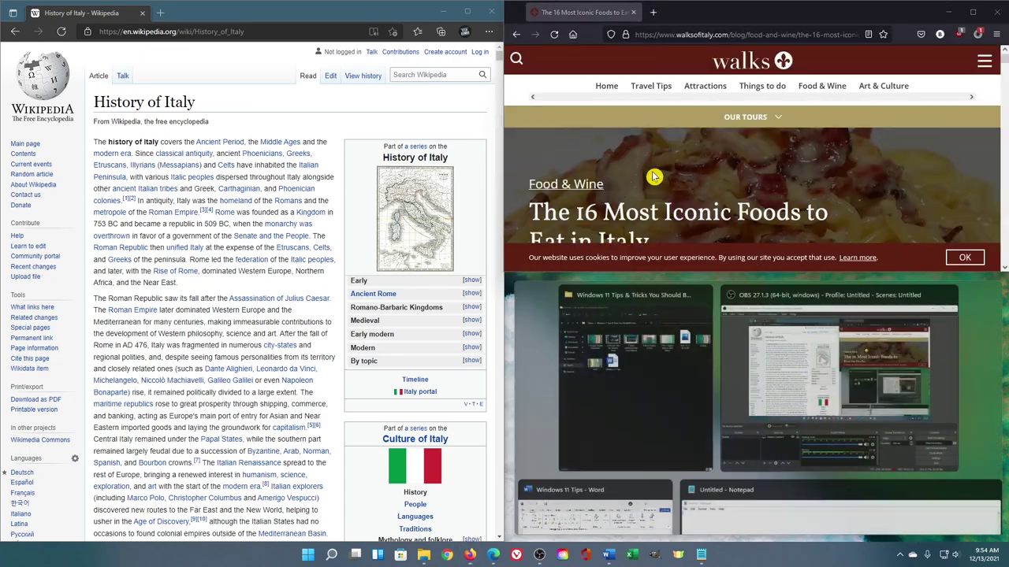
click(750, 492)
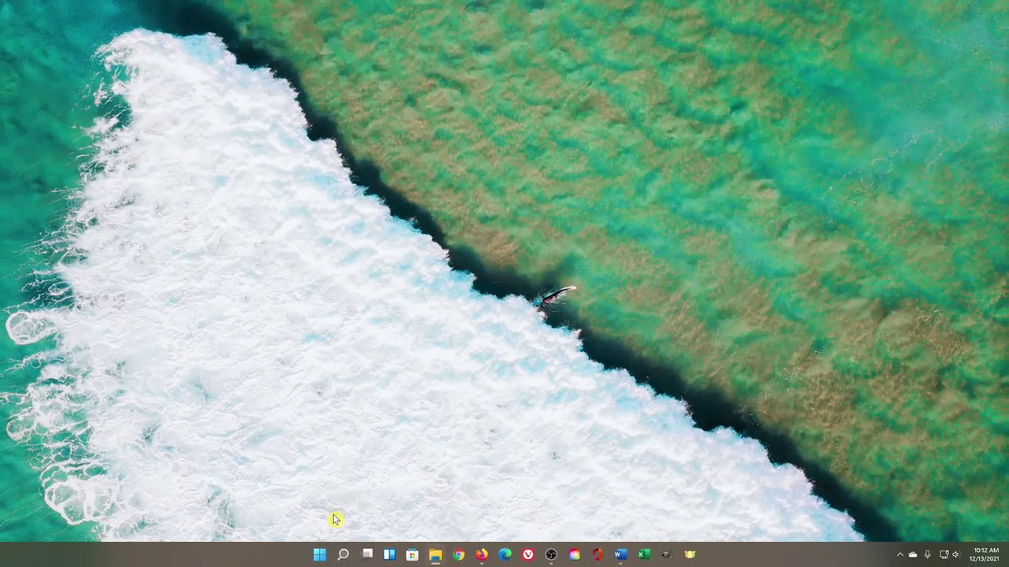
Show the context options of the Start button.
right_click(319, 555)
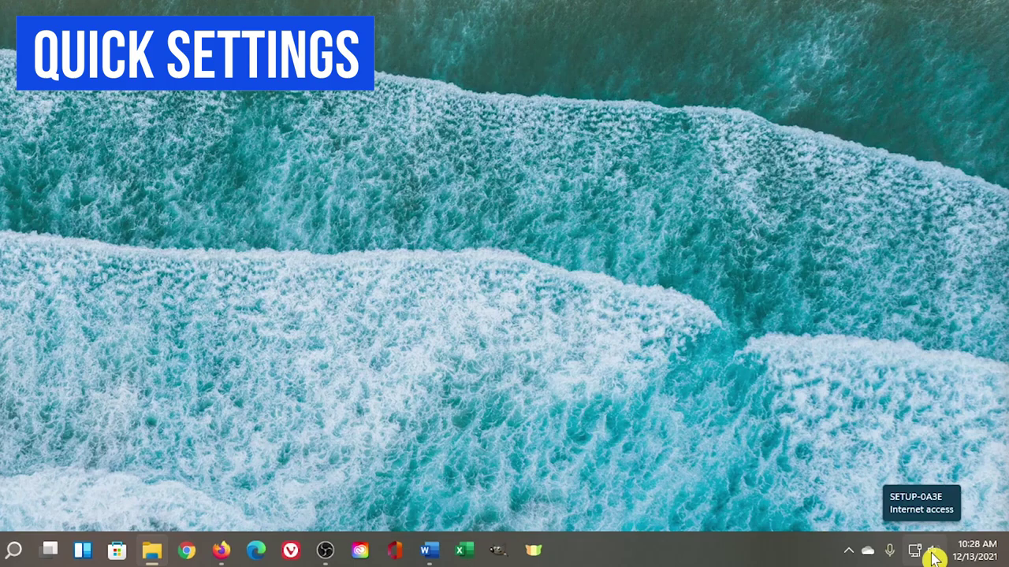
Edit the quick settings by removing Airplane mode and adding Nearby sharing, and finish the editing.
click(933, 554)
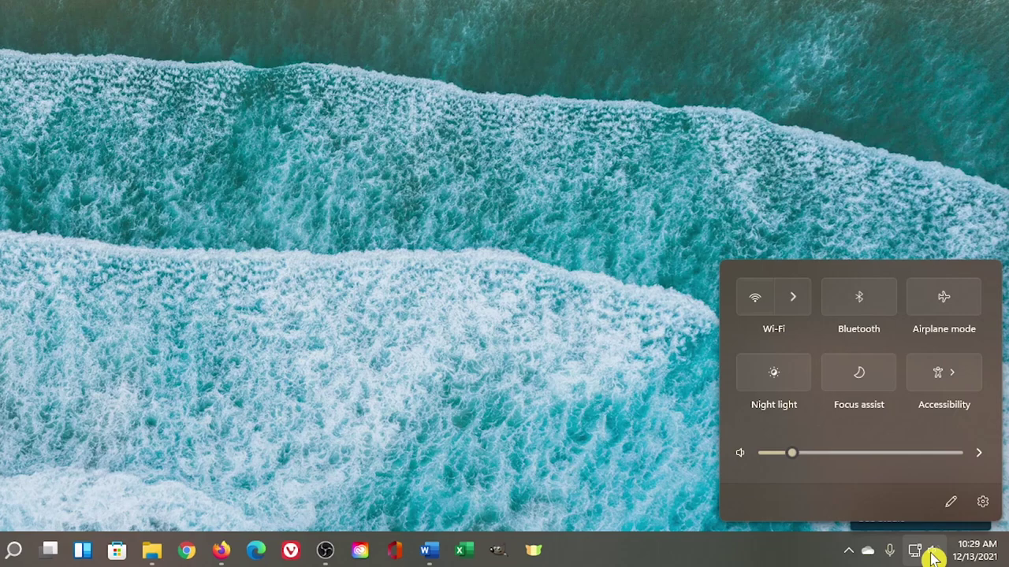
click(952, 504)
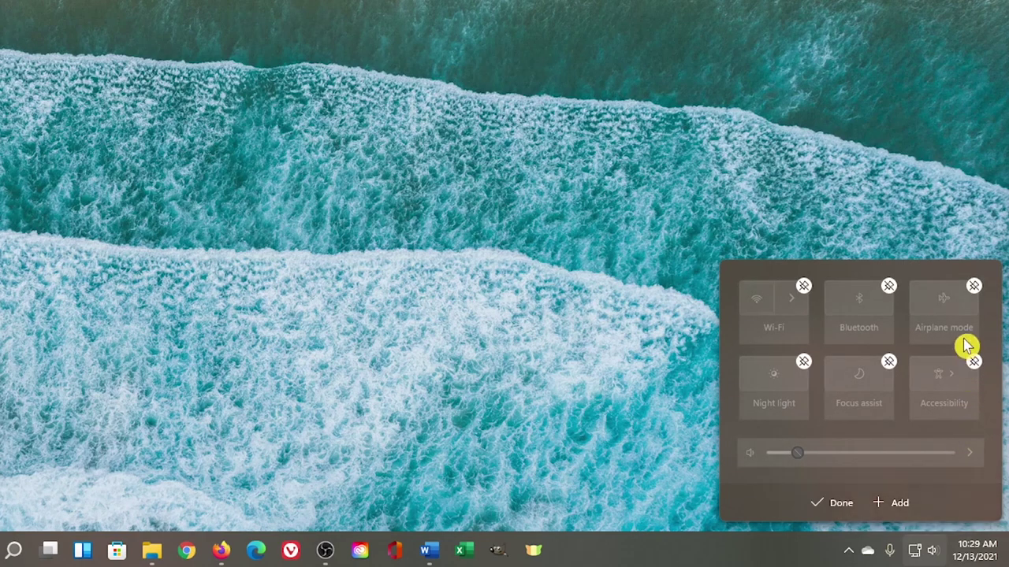
click(974, 286)
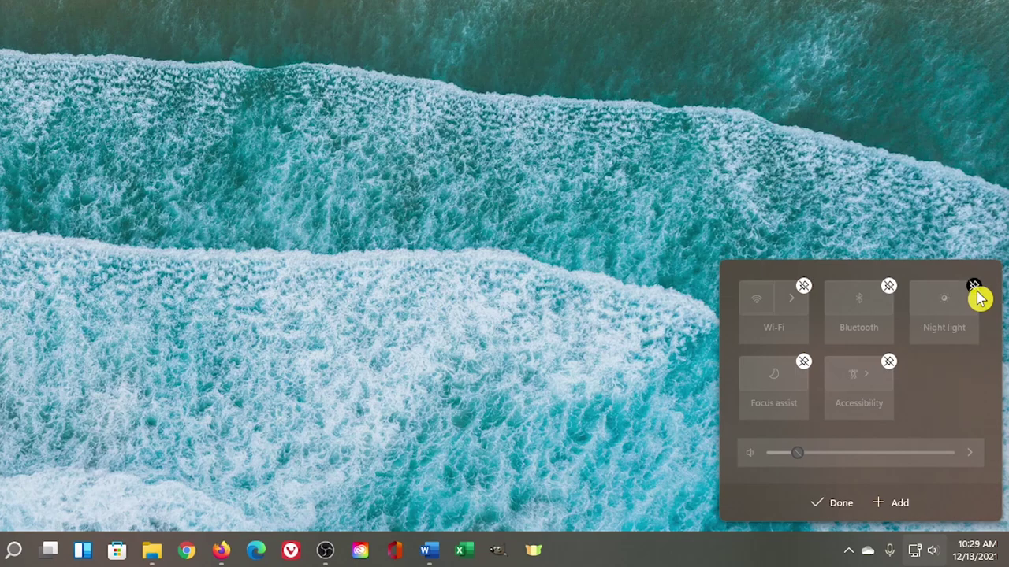
click(899, 503)
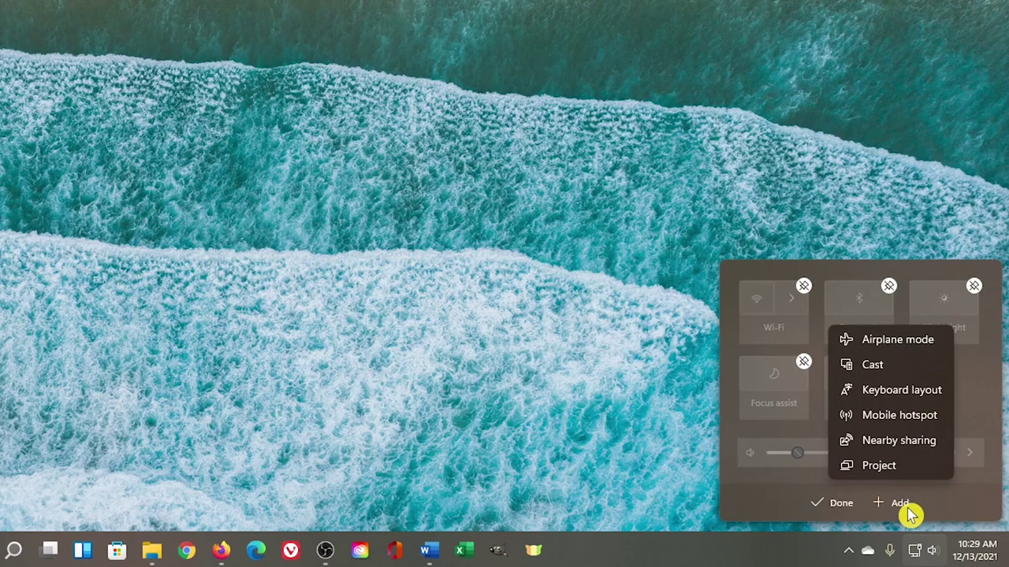
click(918, 447)
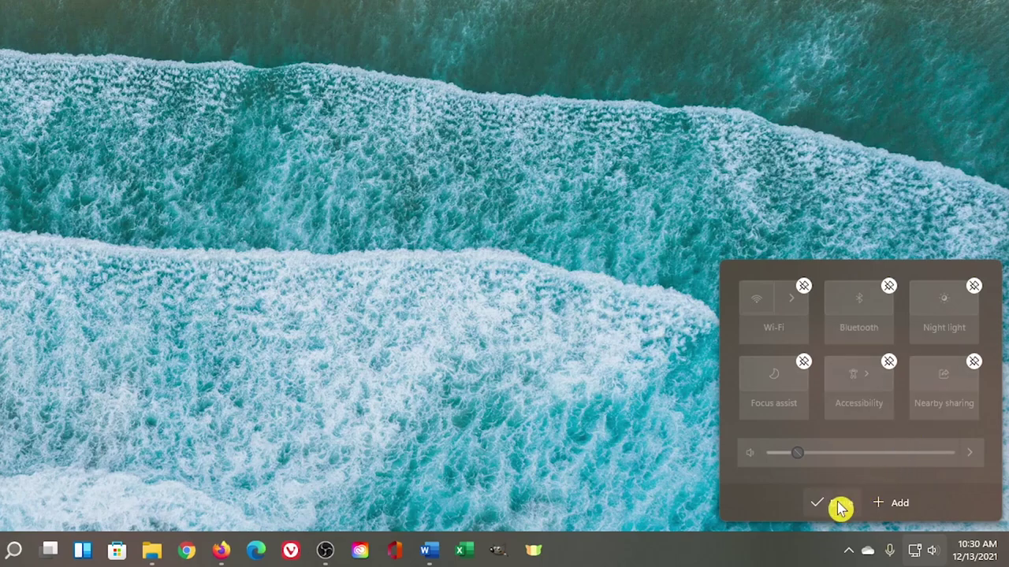
click(840, 508)
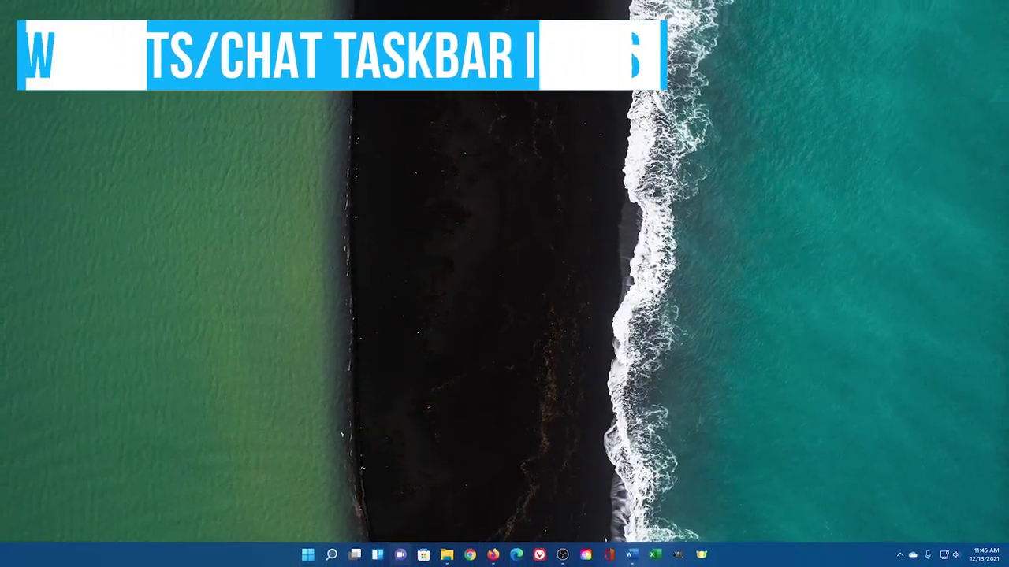
Try the Widgets item on the taskbar, and show and dismiss Google Chrome's taskbar context options.
mouse_move(379, 559)
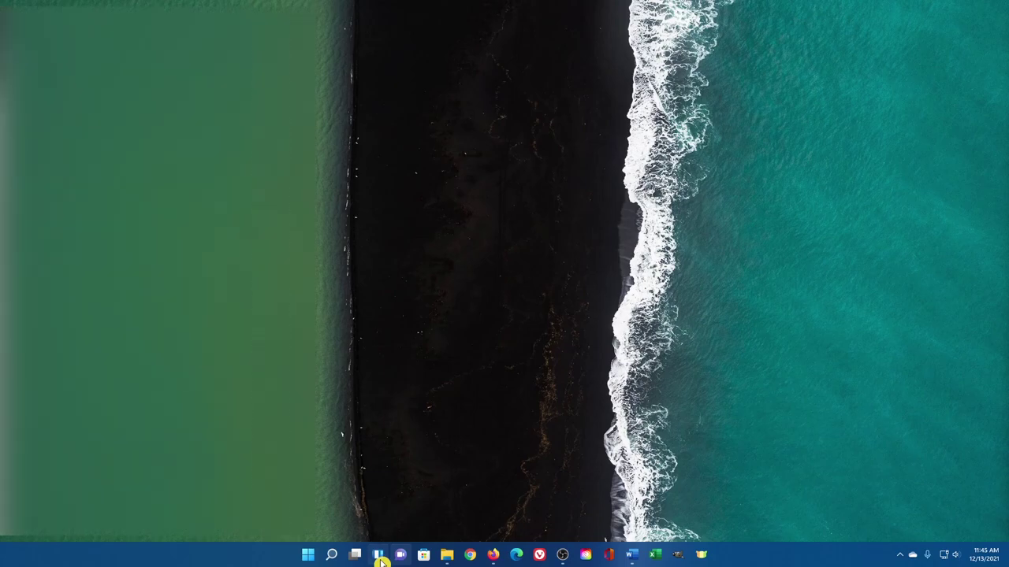
click(379, 559)
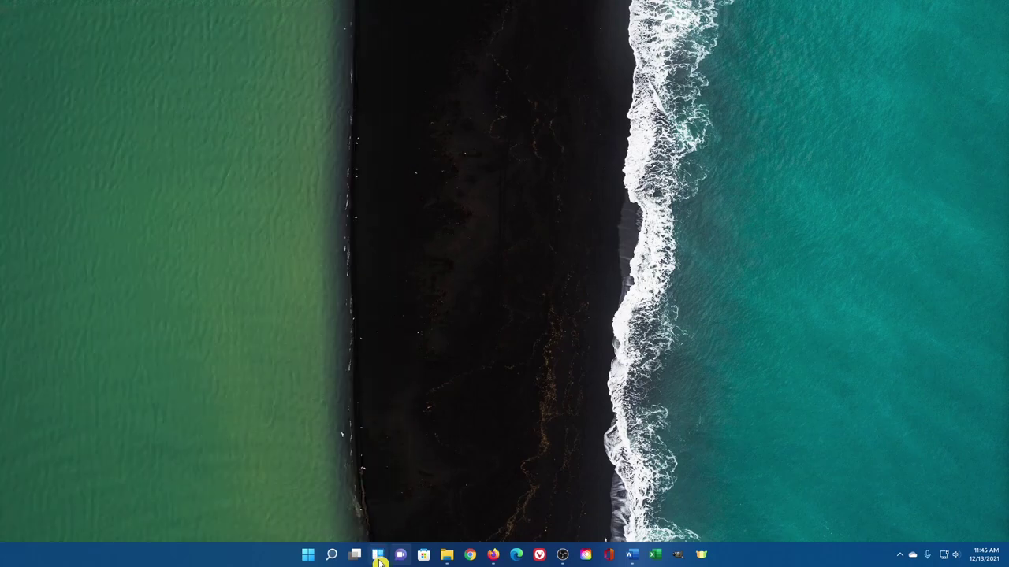
right_click(471, 556)
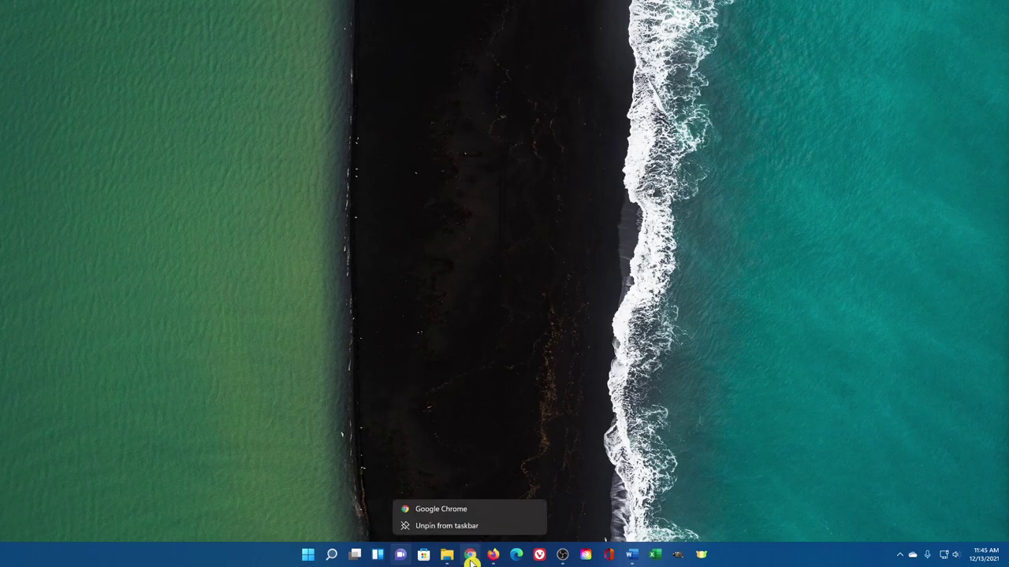
key(Escape)
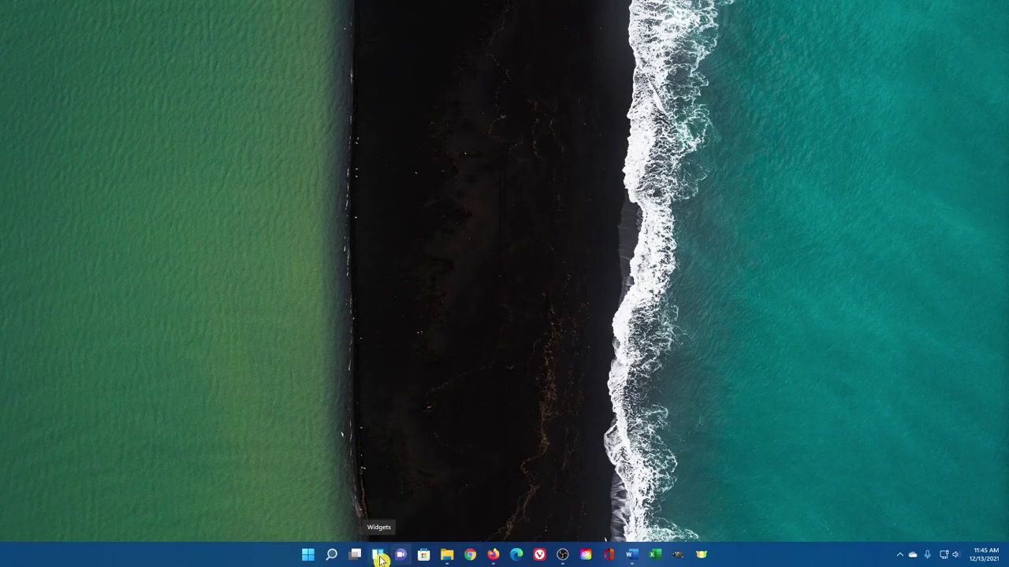
In the Taskbar personalization settings, turn off the Widgets and Chat items, and turn Widgets back on.
click(310, 556)
click(531, 290)
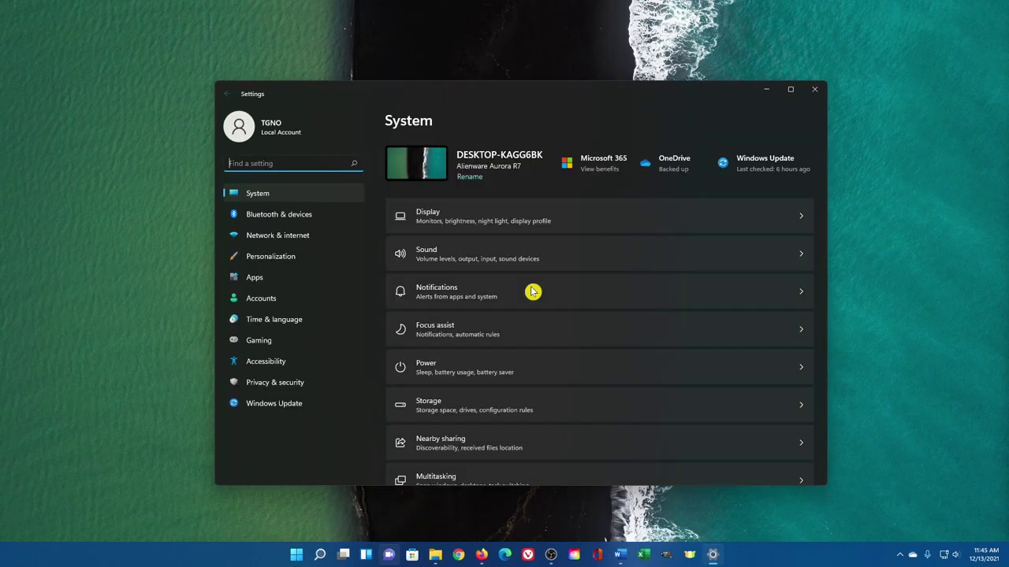
click(301, 260)
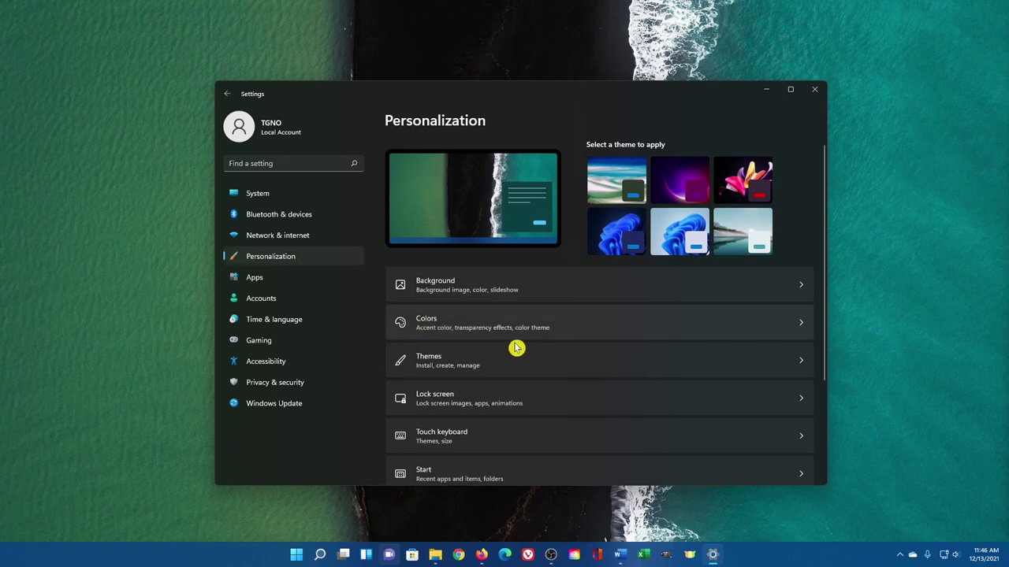
scroll(564, 341, down, 3)
click(569, 369)
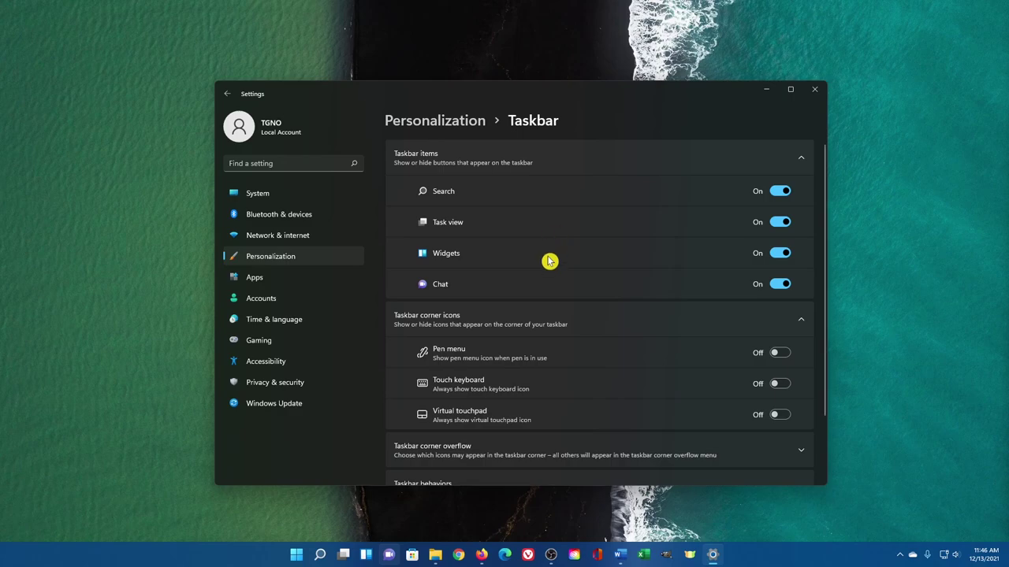
click(780, 253)
click(781, 282)
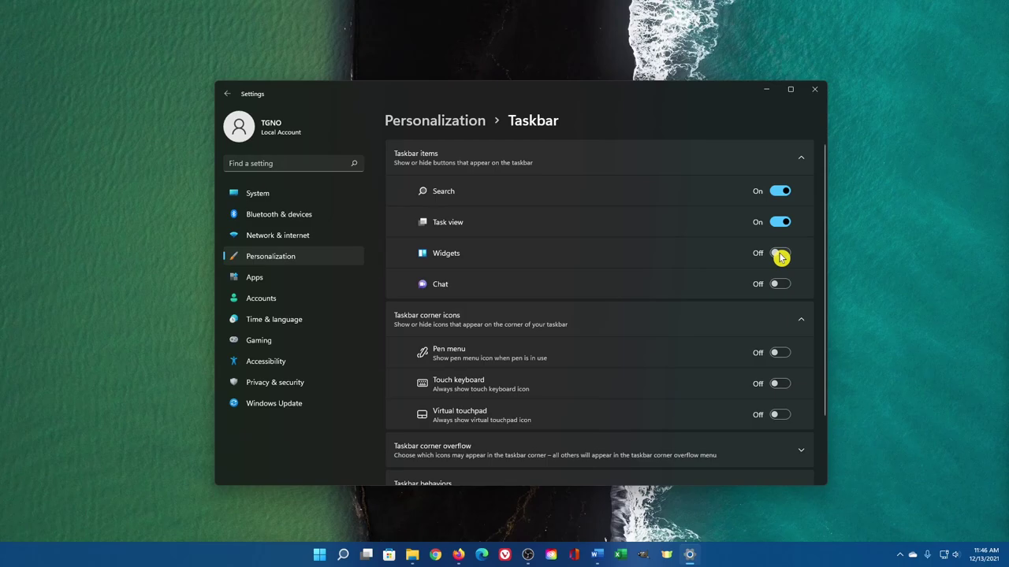
click(780, 253)
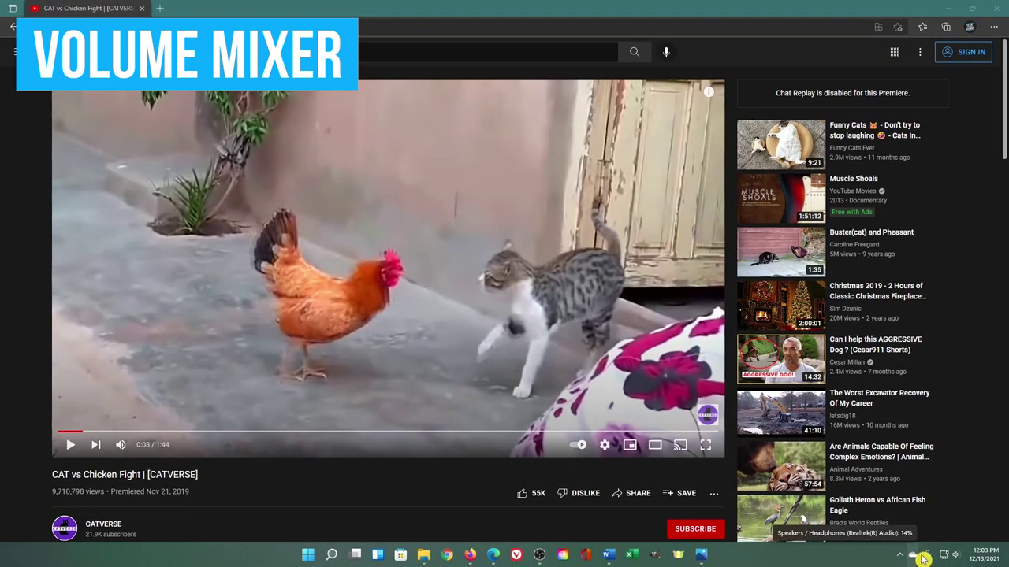
Lower the volume of Microsoft Edge alone in the system volume mixer.
right_click(961, 556)
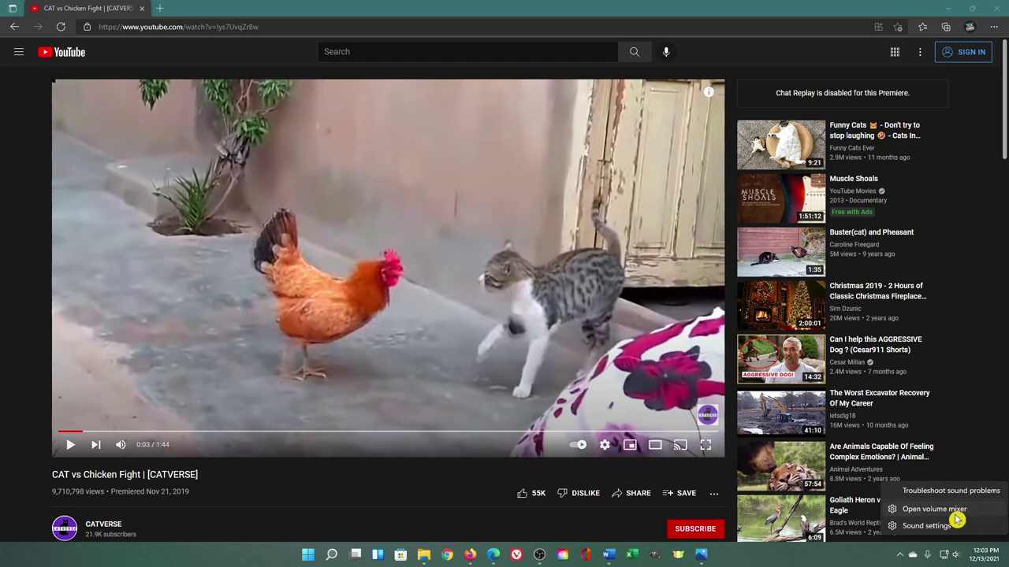
click(955, 514)
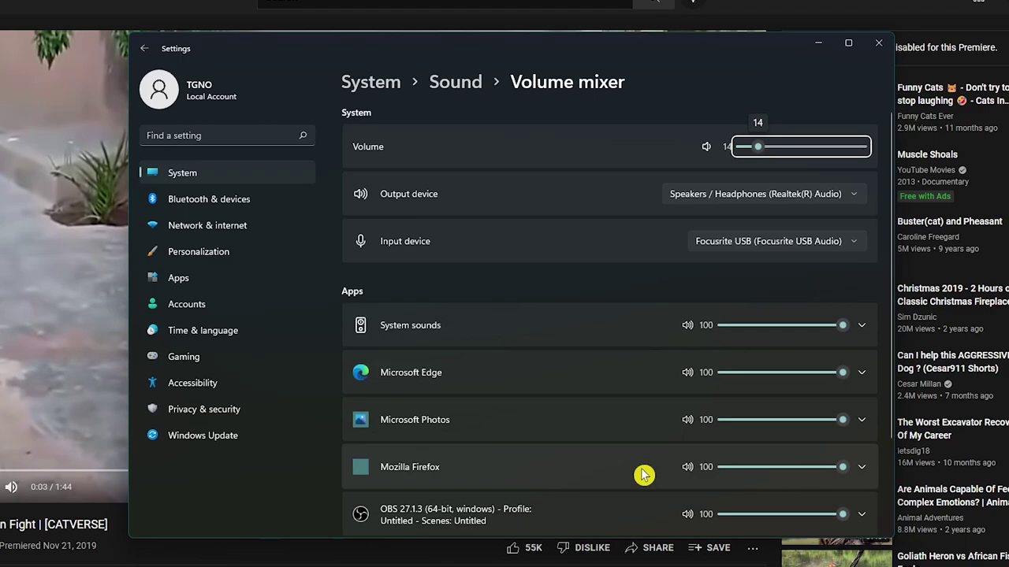
click(844, 375)
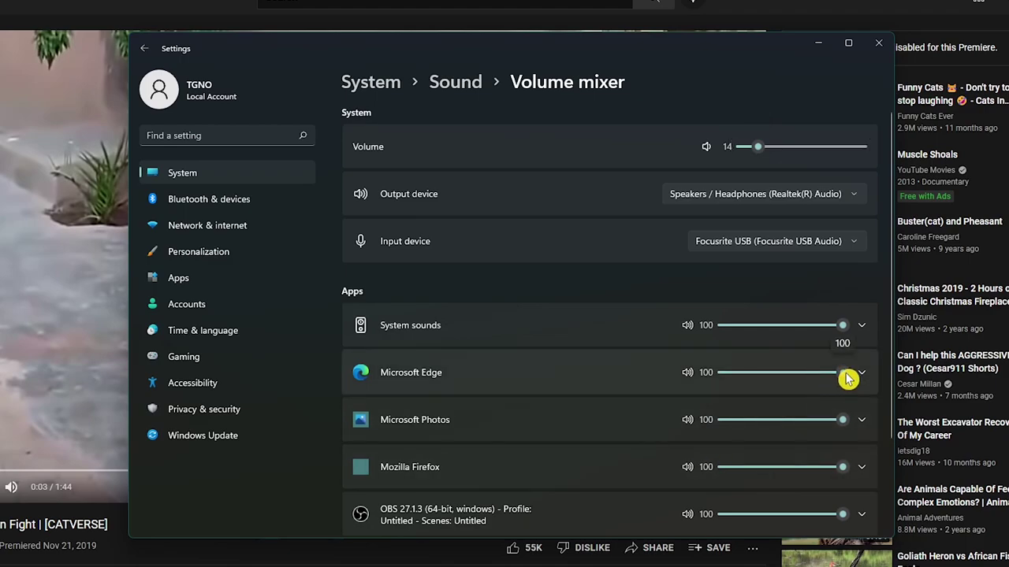
drag(845, 377, 815, 380)
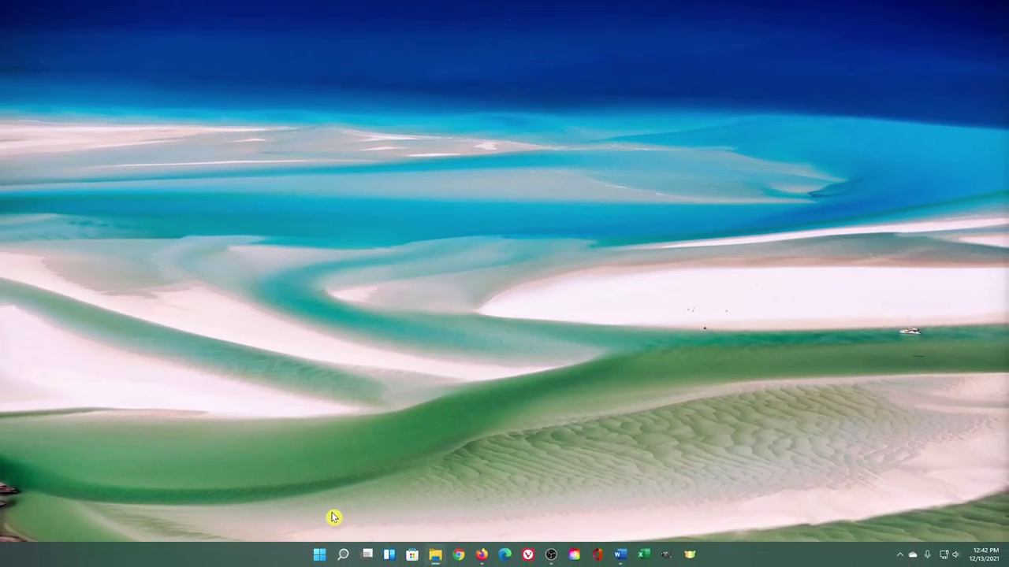
In the Focus assist system settings, set the focus level of the automatic rule for playing a game to Alarms only.
click(319, 554)
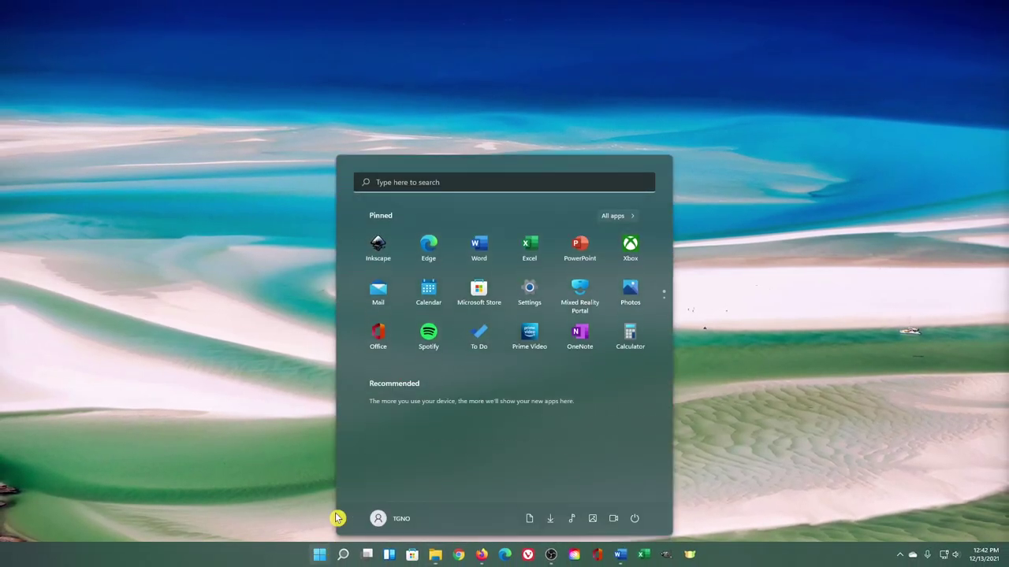
click(537, 302)
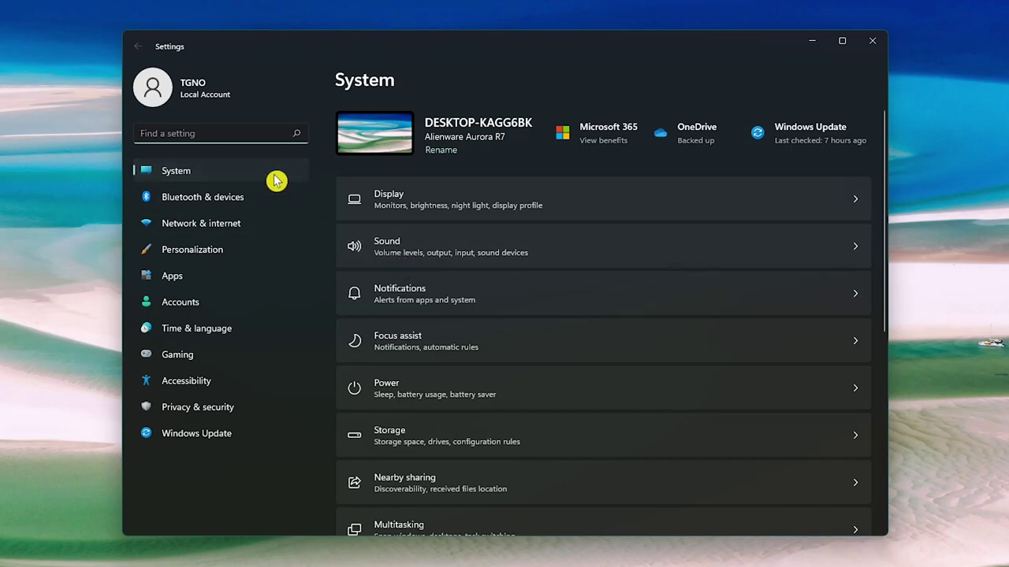
click(512, 347)
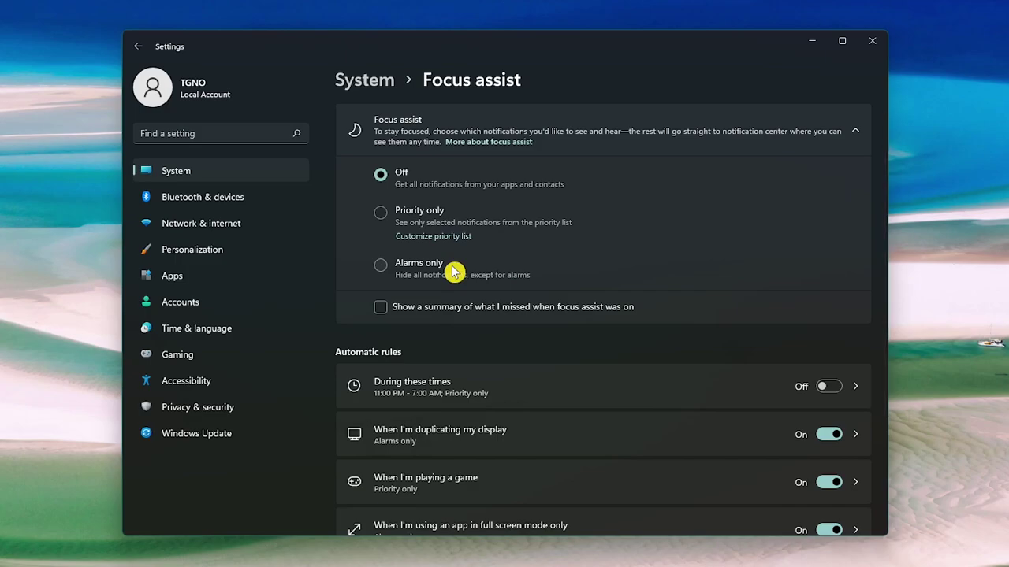
scroll(455, 274, down, 3)
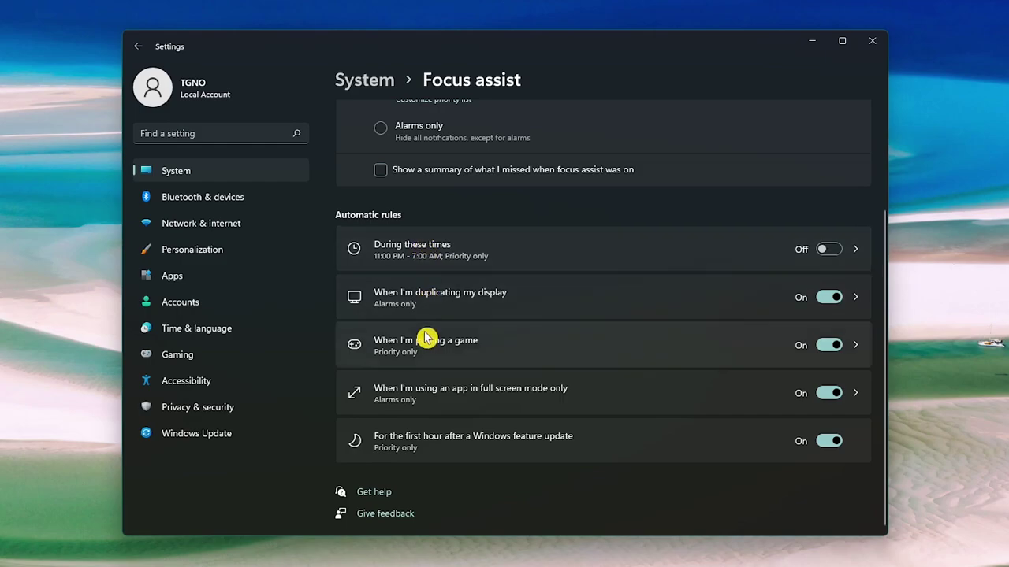
click(516, 357)
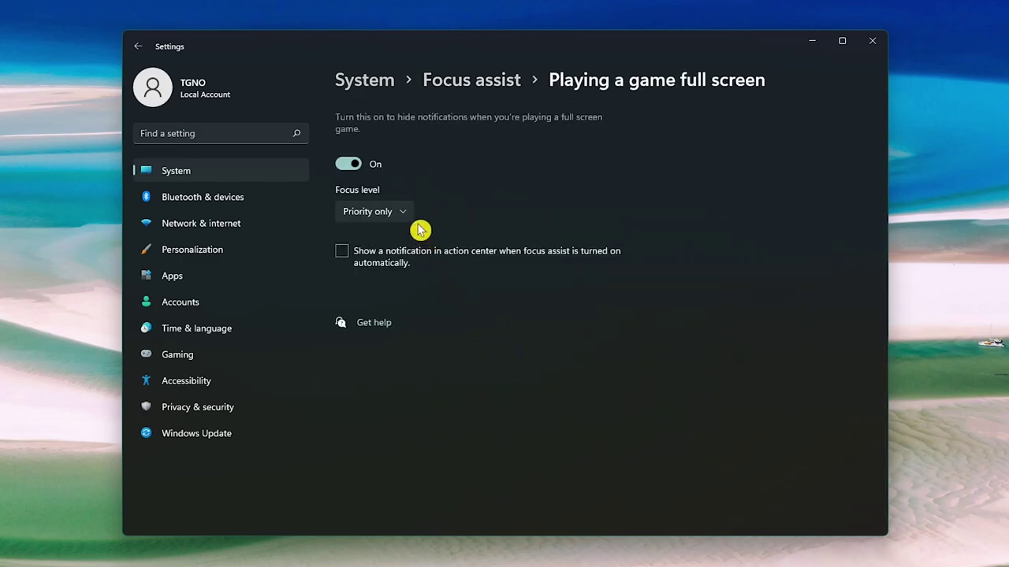
click(405, 214)
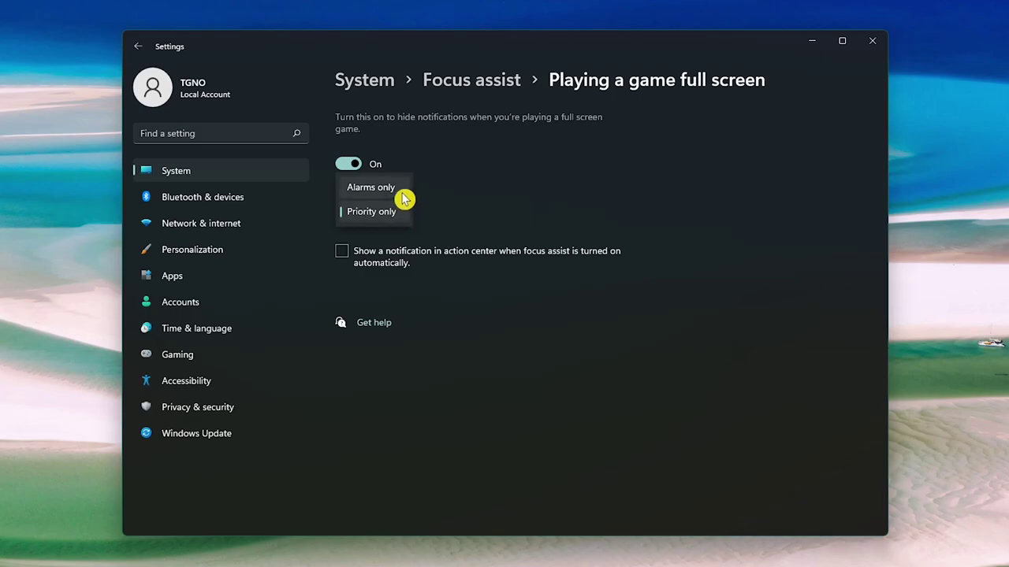
click(401, 197)
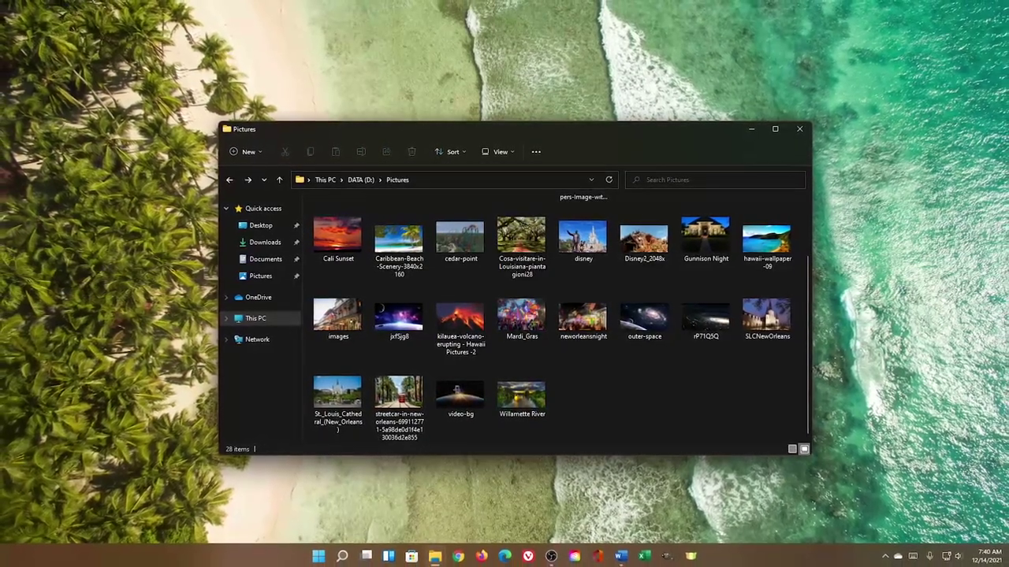
In File Explorer Options, turn off hiding extensions for known file types and apply the change.
click(341, 559)
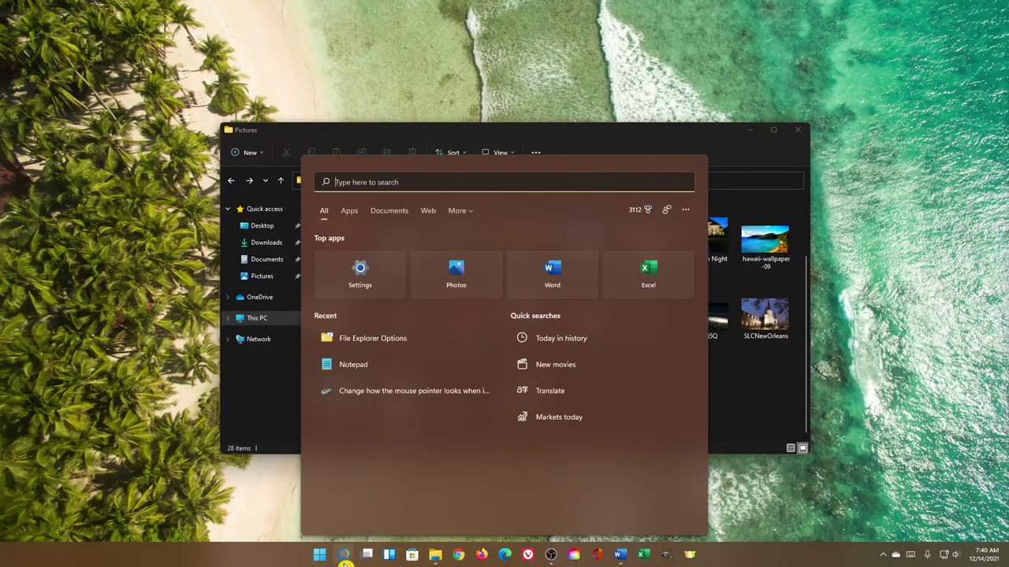
text(file ex)
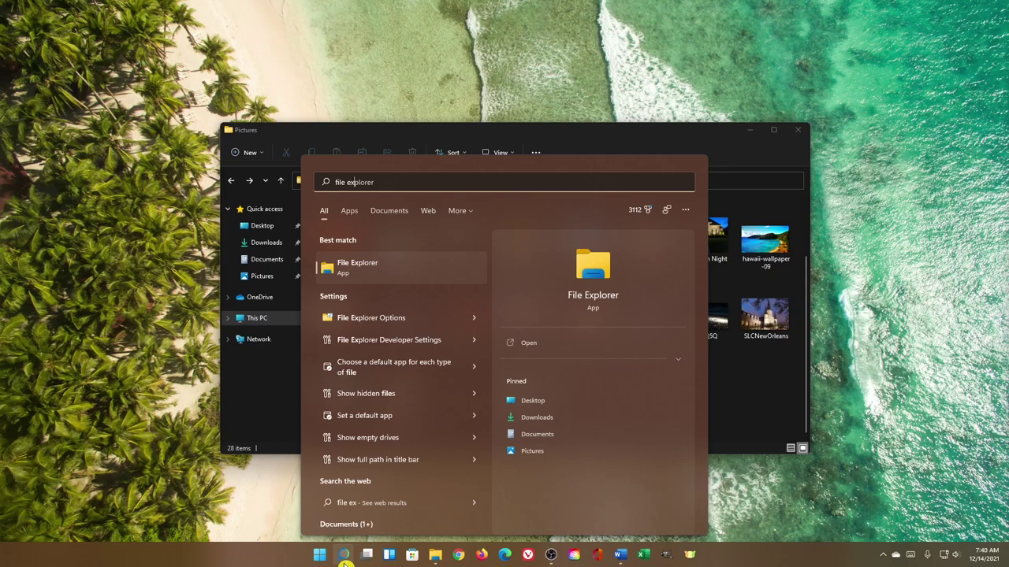
text(plorer options)
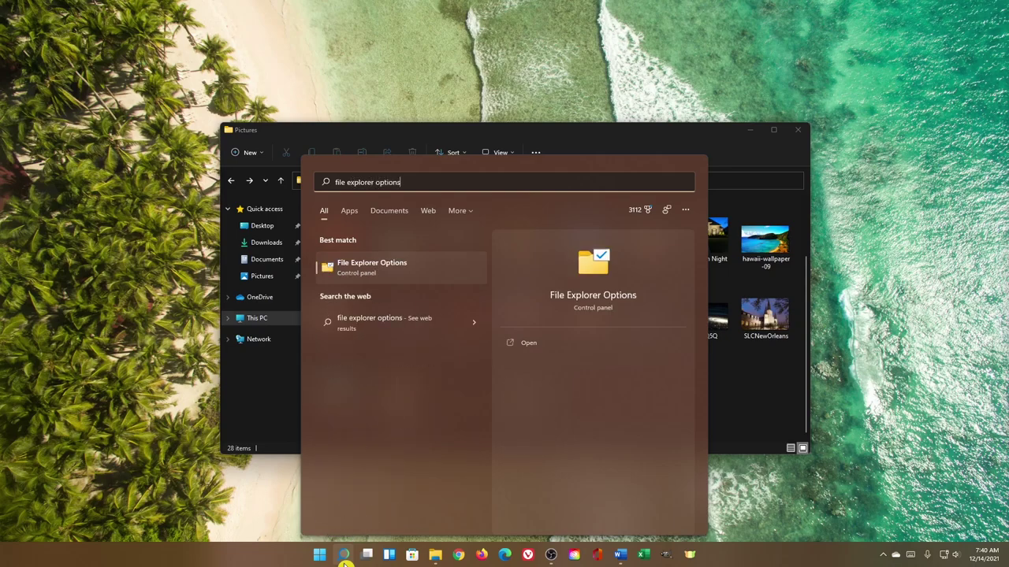
click(399, 275)
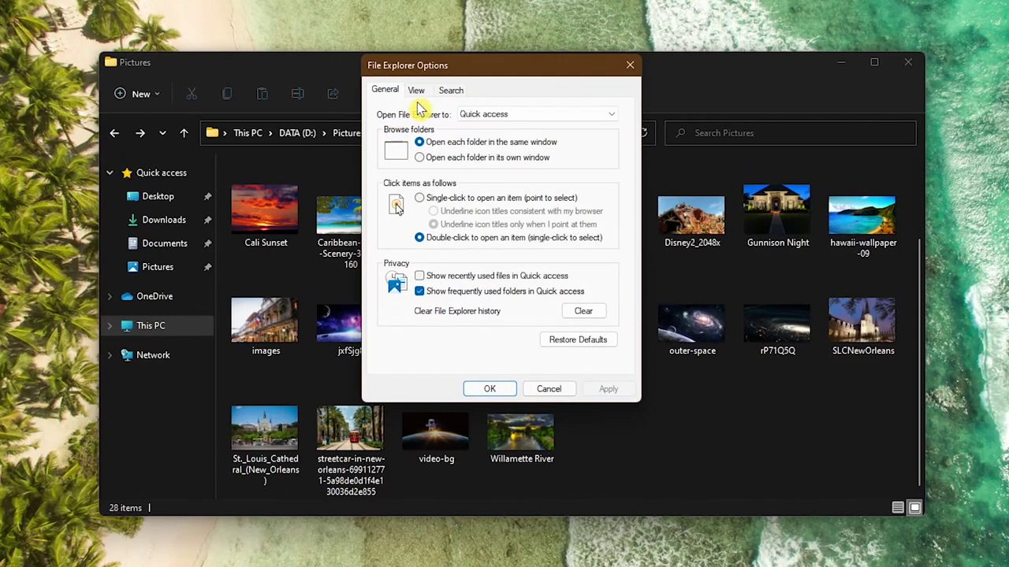
click(445, 149)
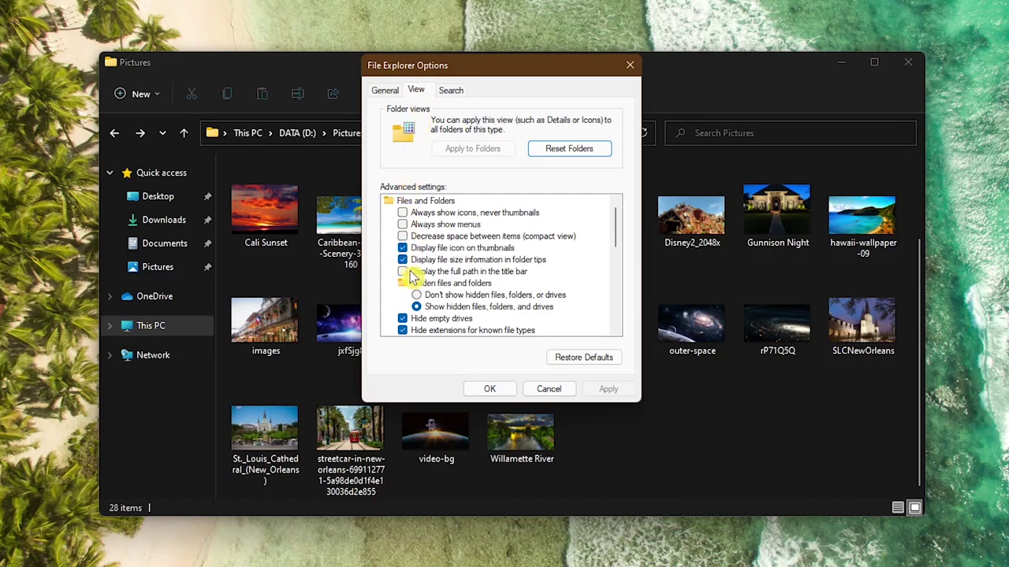
click(402, 331)
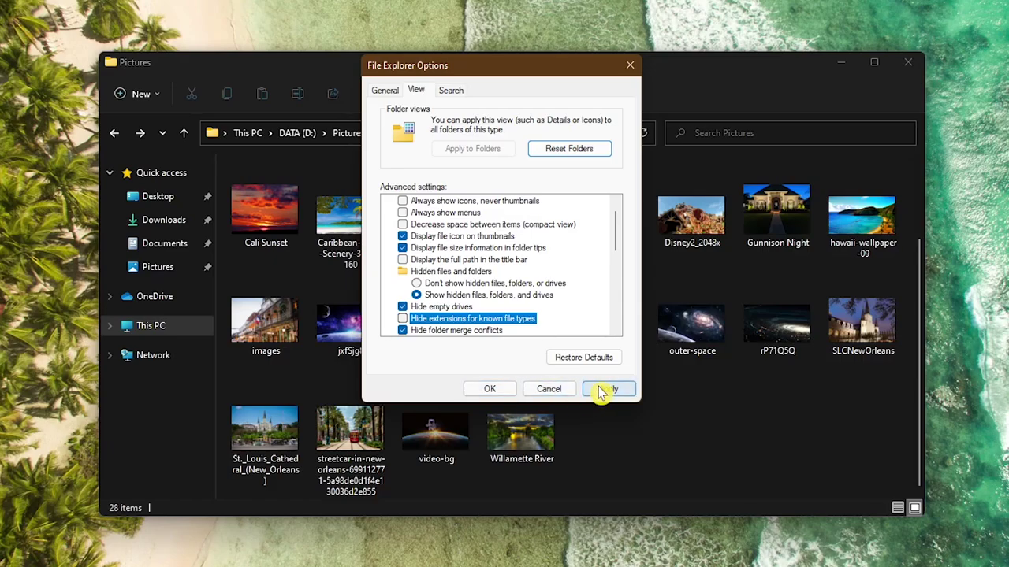
click(487, 389)
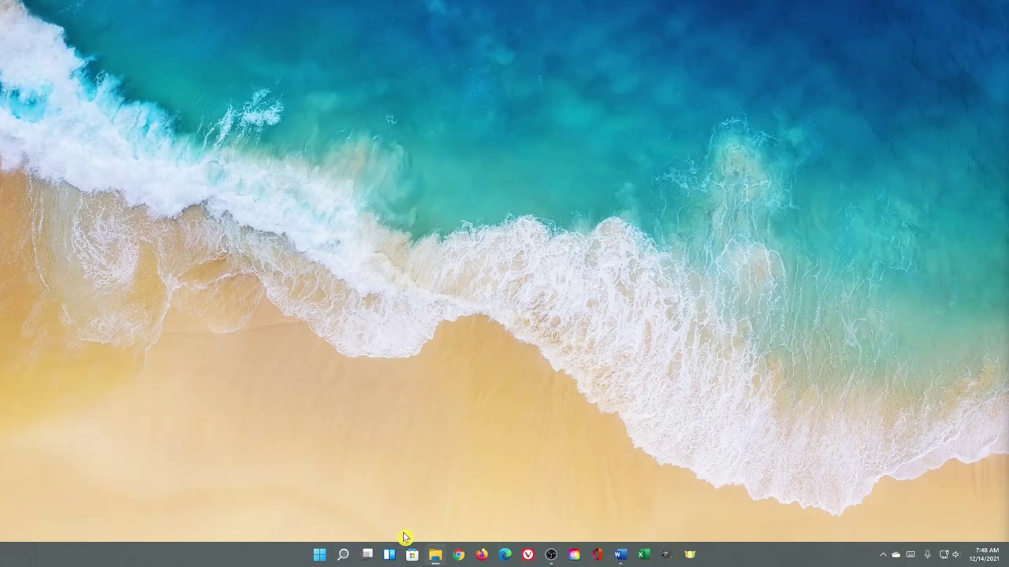
On the widgets board, resize the Formula 1 widget to Medium and finally to Large.
click(389, 555)
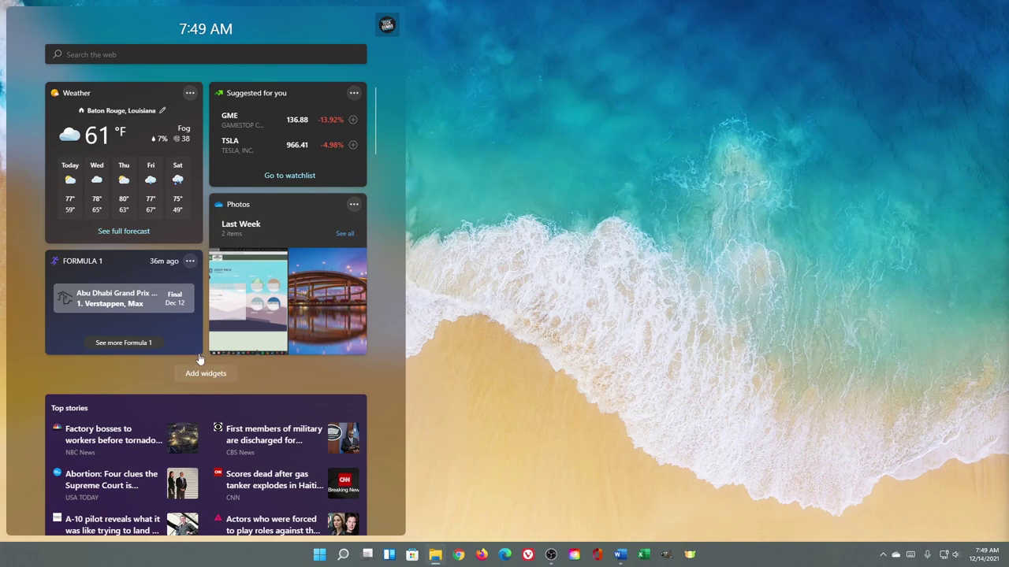
click(190, 262)
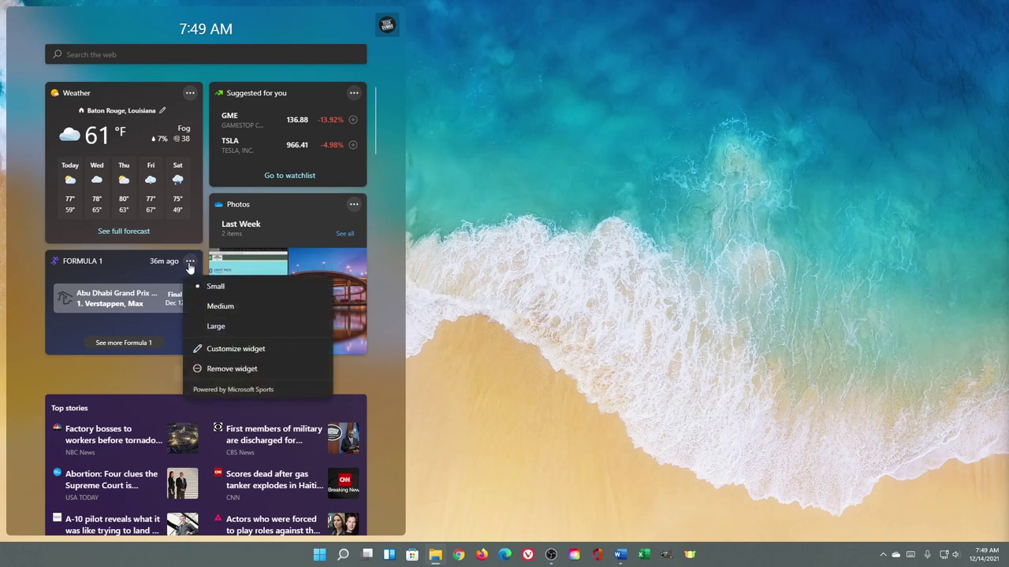
click(215, 309)
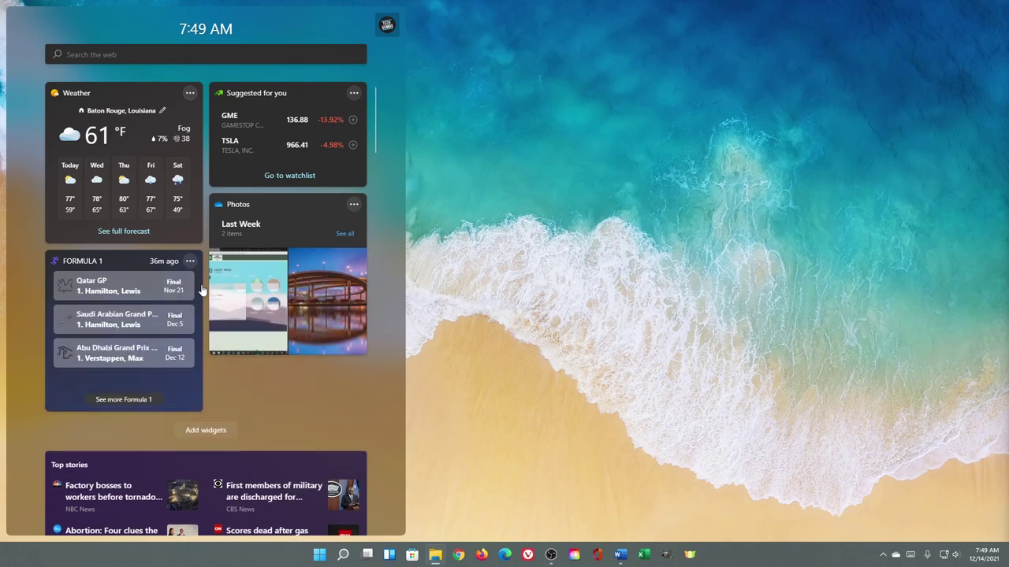
click(190, 262)
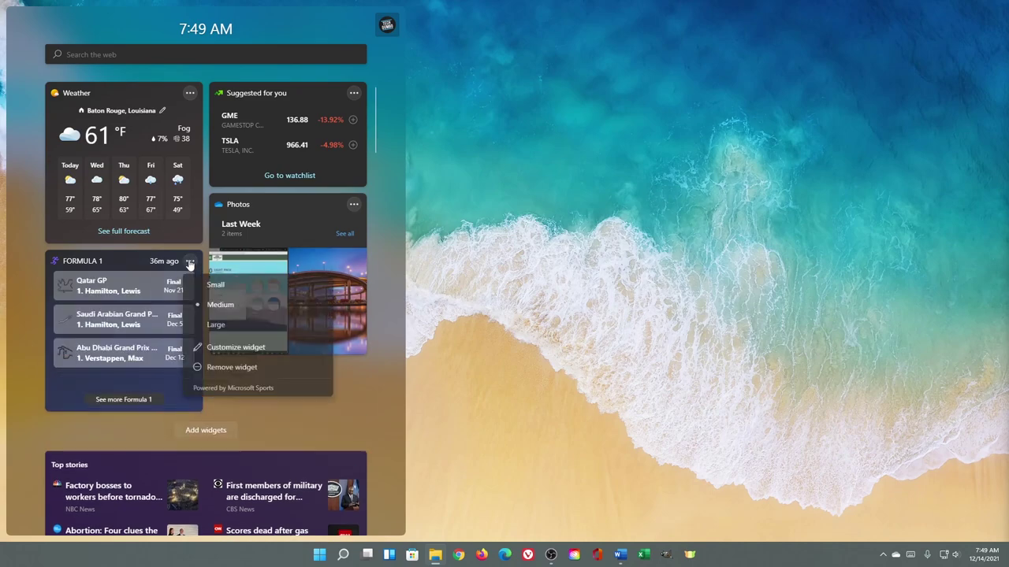
click(218, 328)
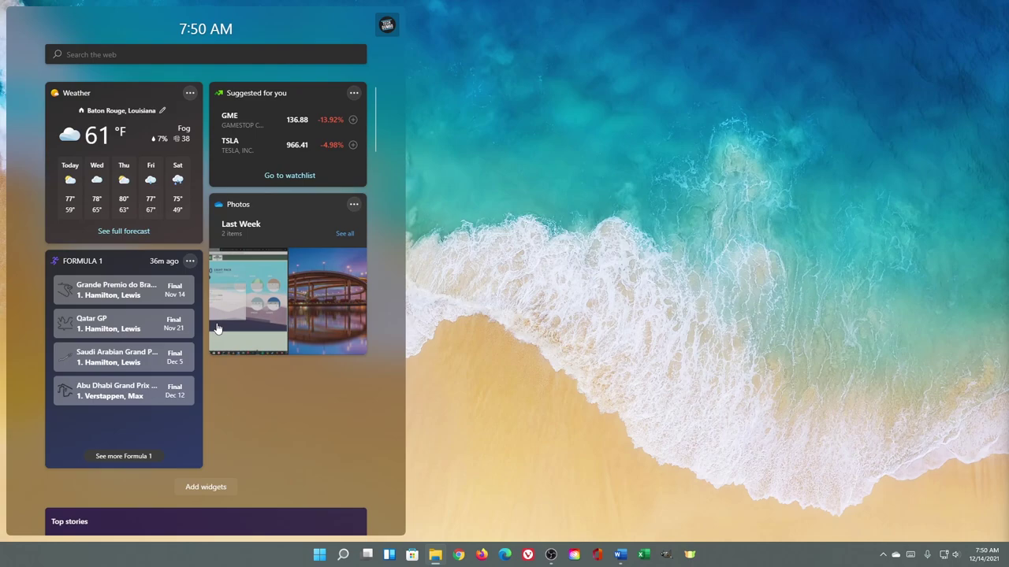
Customize the Formula 1 sports widget to follow the NFL instead.
click(189, 262)
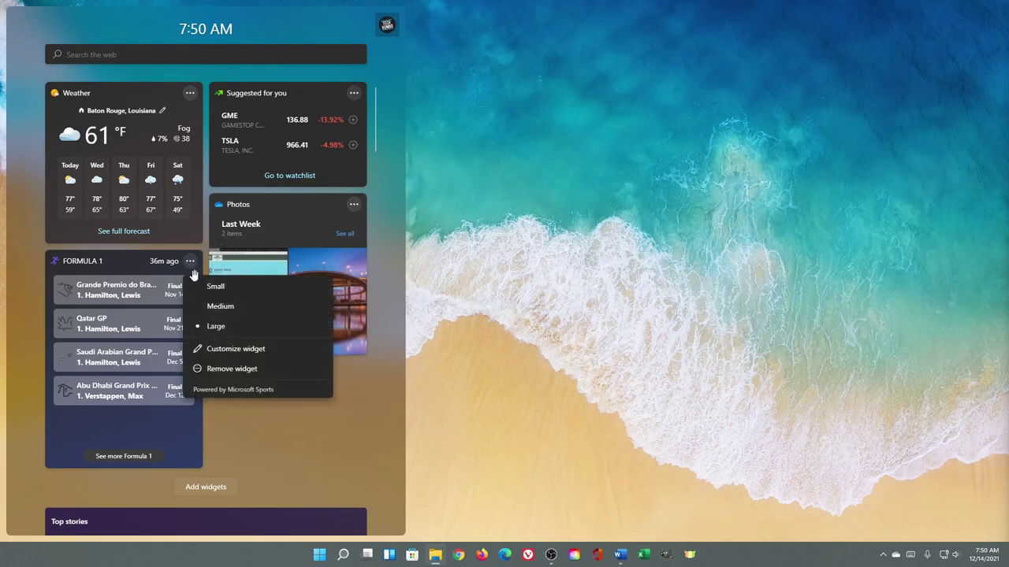
click(234, 349)
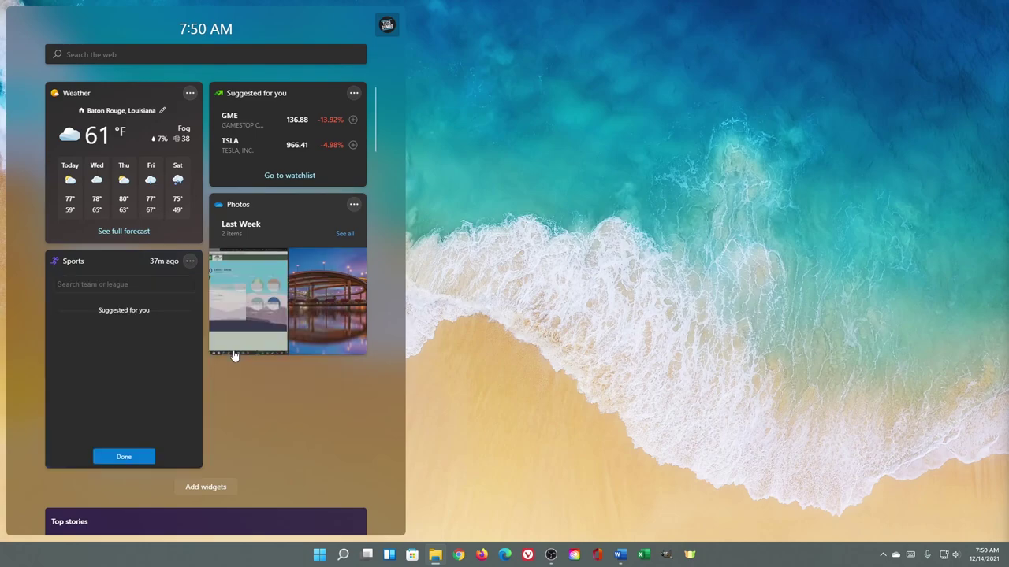
text(NFL)
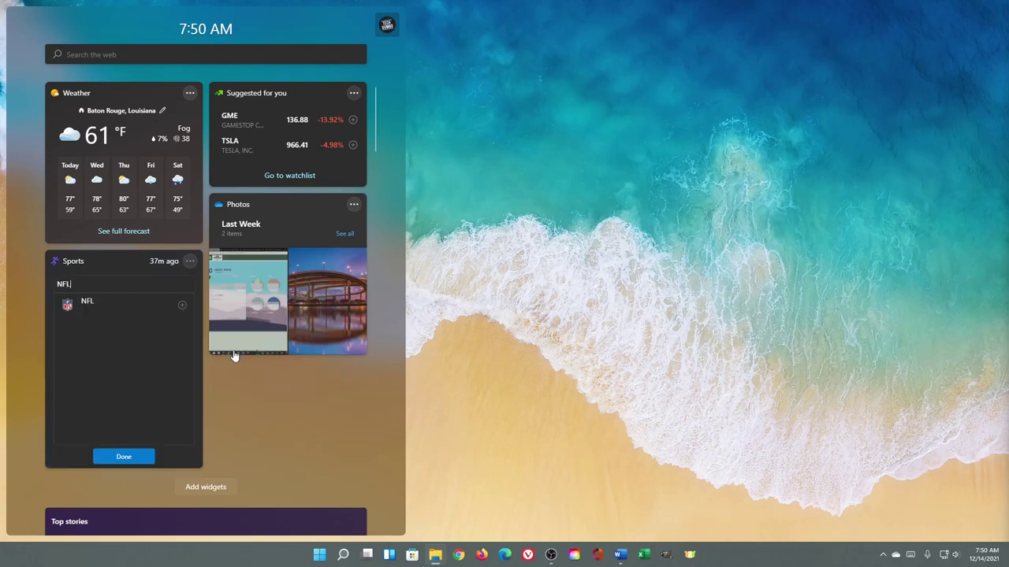
click(182, 306)
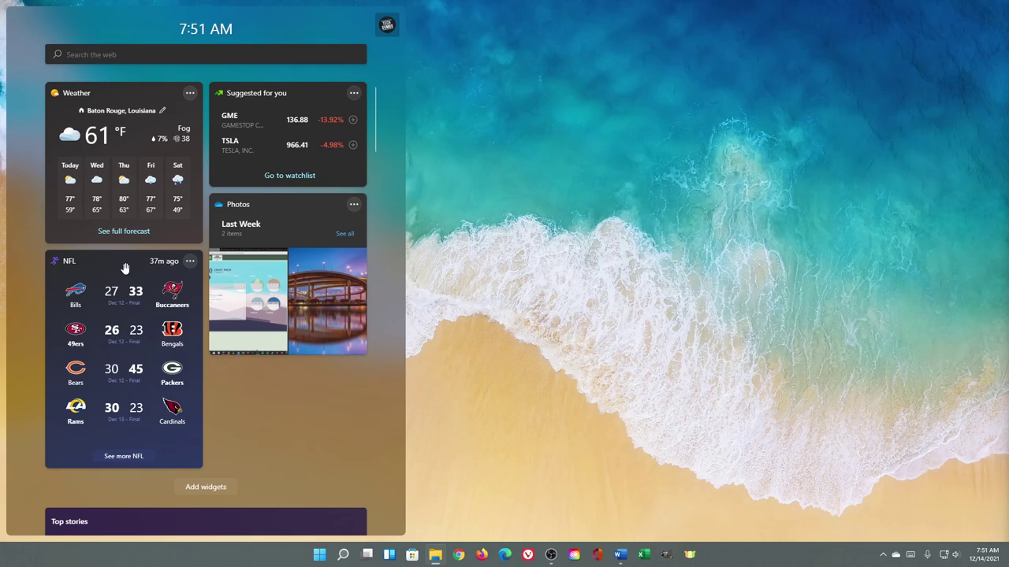
Rearrange the widgets board by moving the NFL widget beside Weather and the Suggested for you widget below Weather.
drag(125, 268, 311, 93)
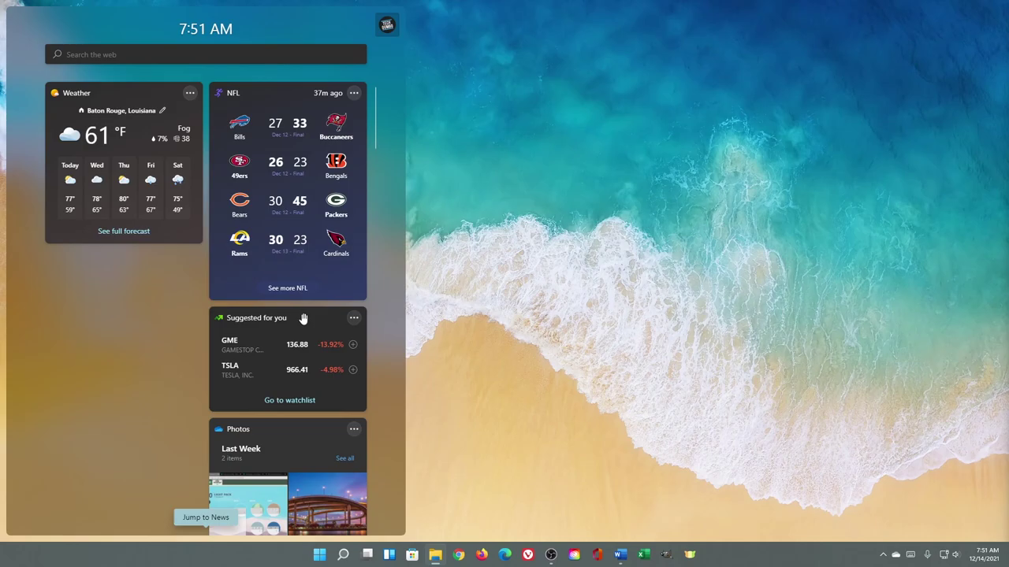
drag(304, 318, 136, 281)
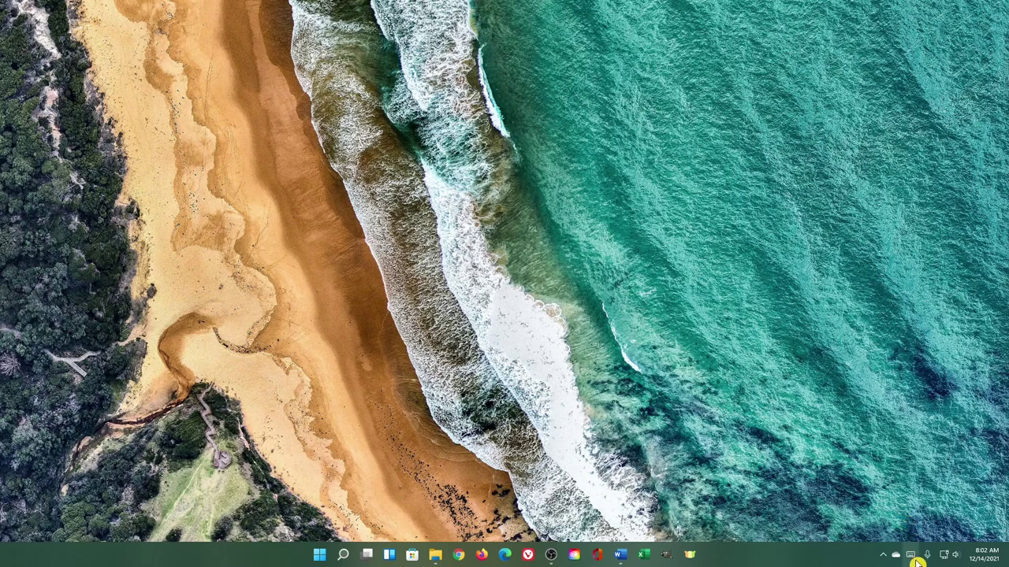
Check the Touch keyboard corner icon option in the Taskbar personalization settings, and close the settings.
right_click(806, 560)
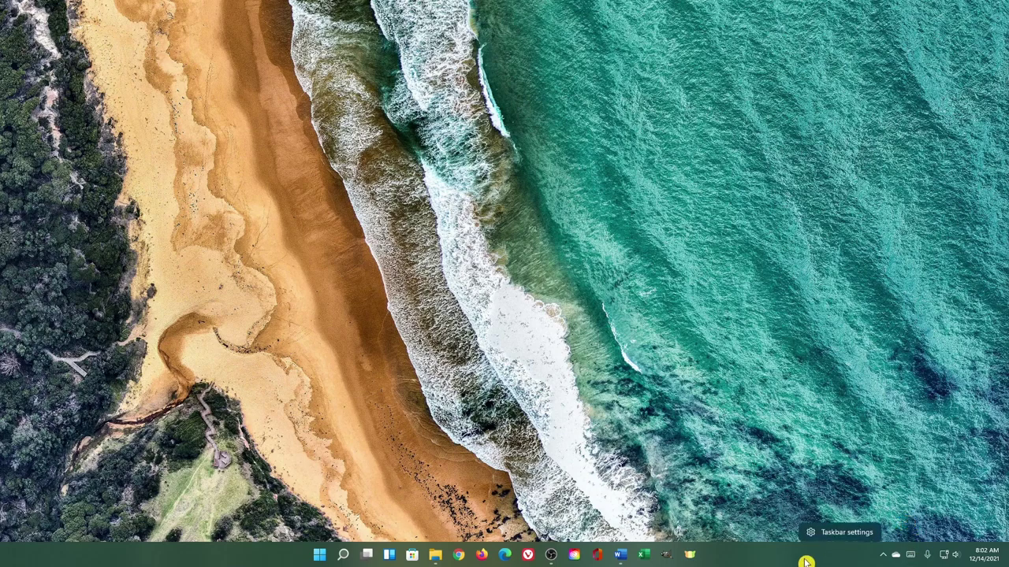
click(839, 540)
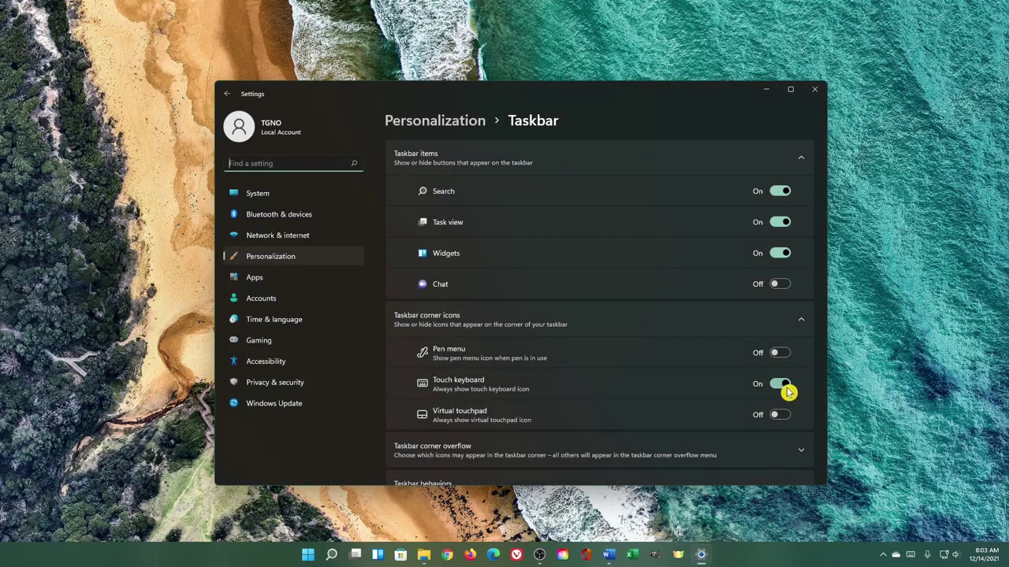
click(815, 90)
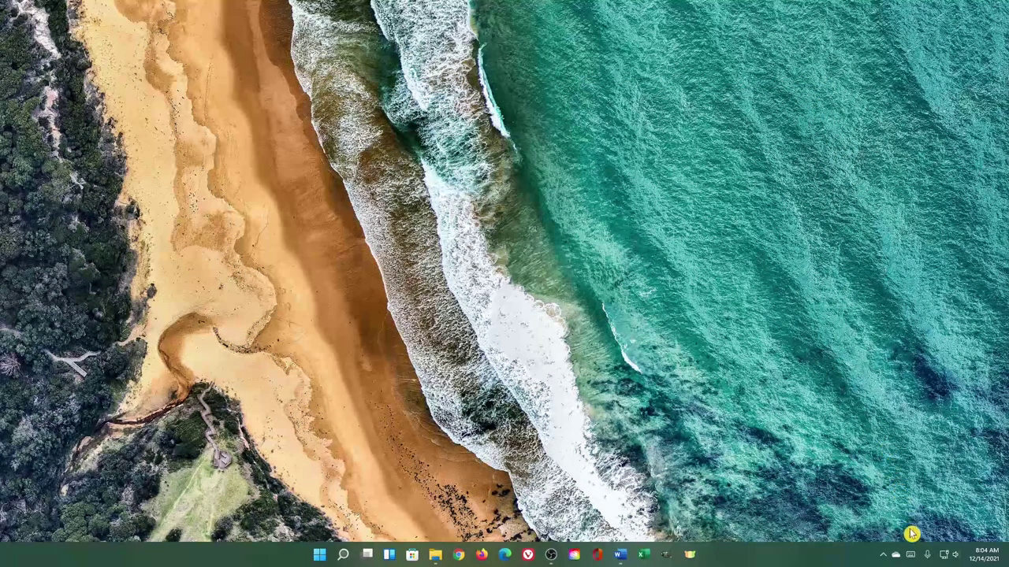
Set the touch keyboard's theme to Indigo Breeze from its theme and resize settings, and bring up the keyboard again.
click(911, 554)
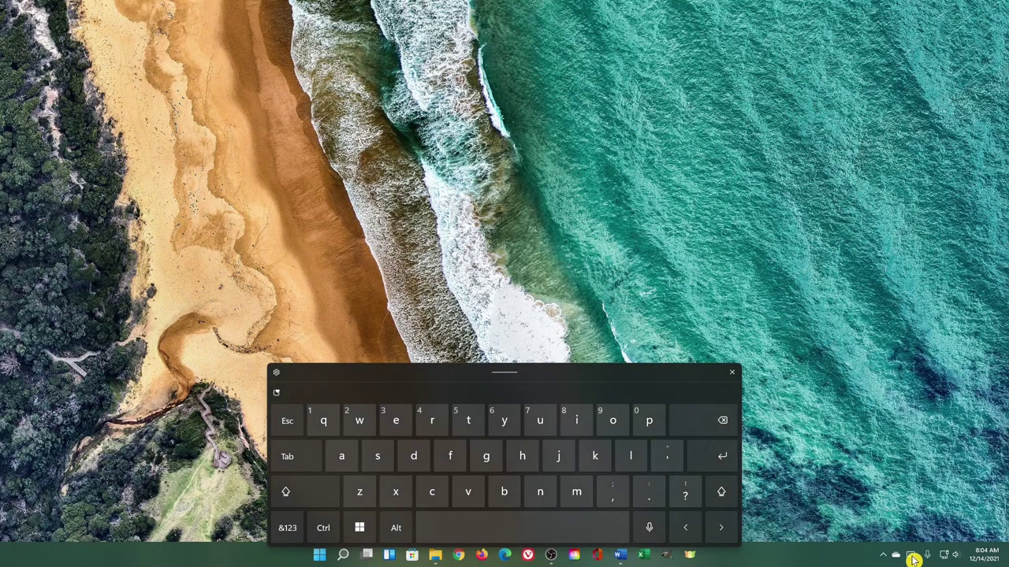
click(280, 375)
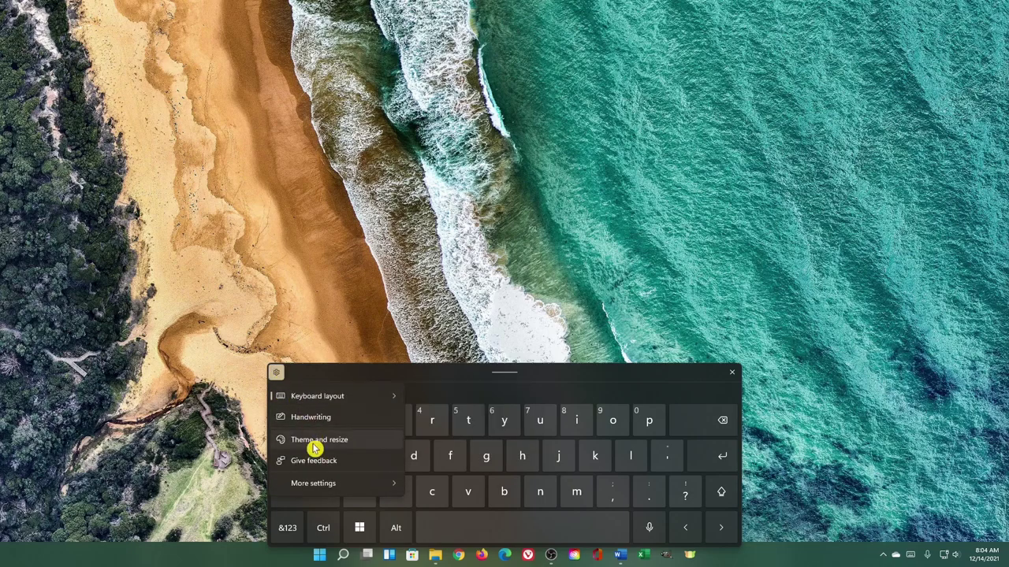
click(316, 448)
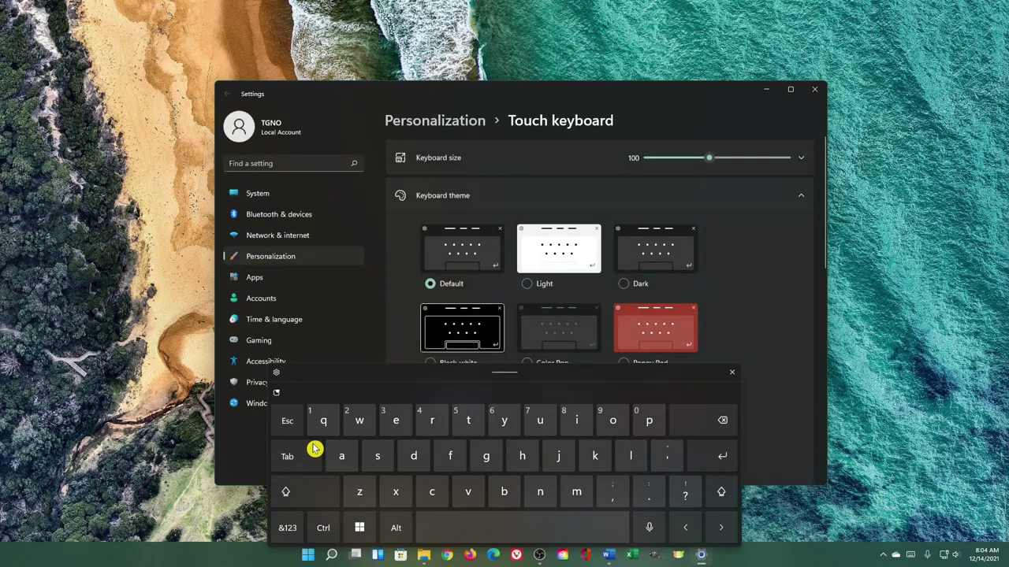
click(734, 376)
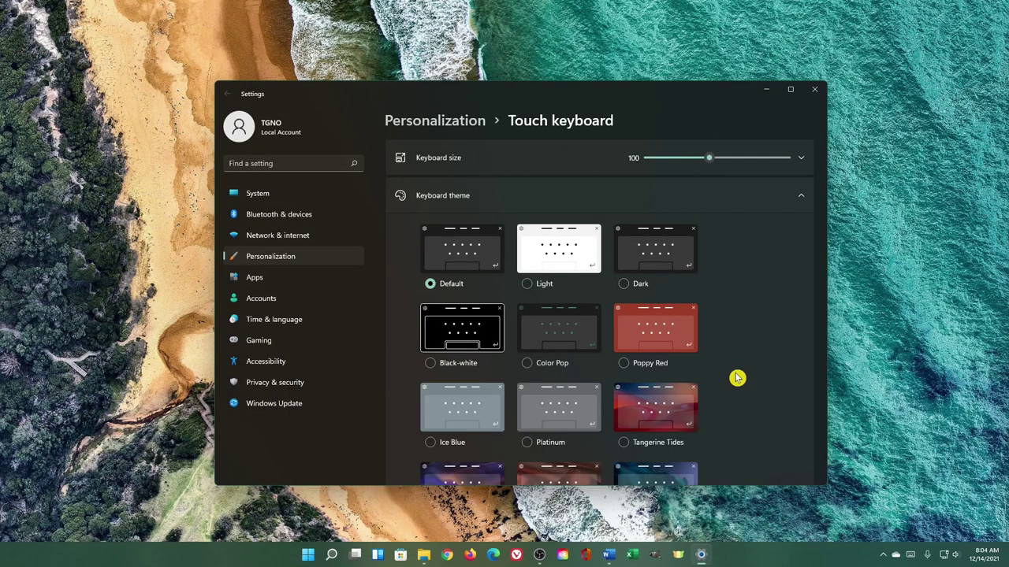
scroll(736, 378, down, 5)
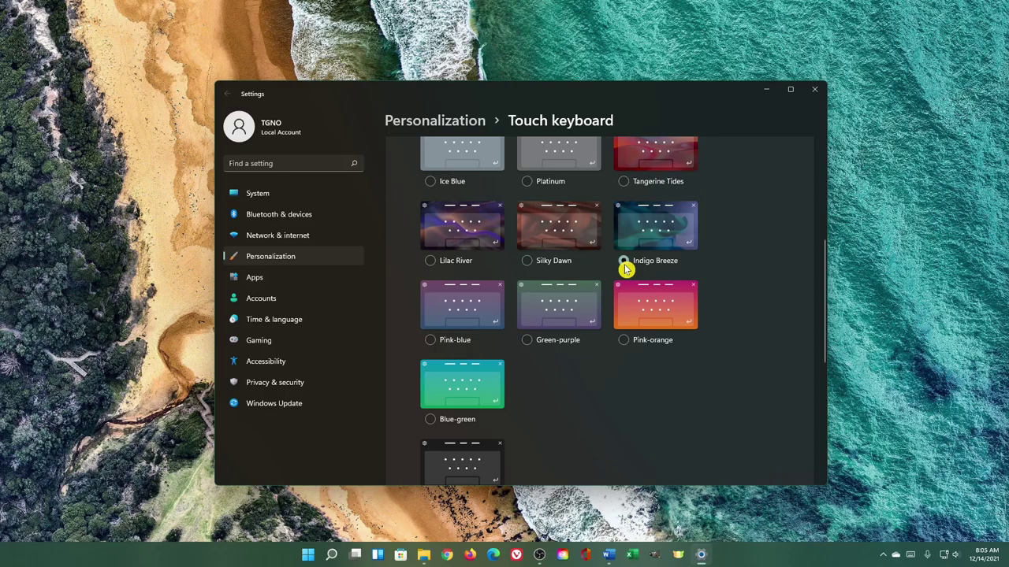
click(624, 262)
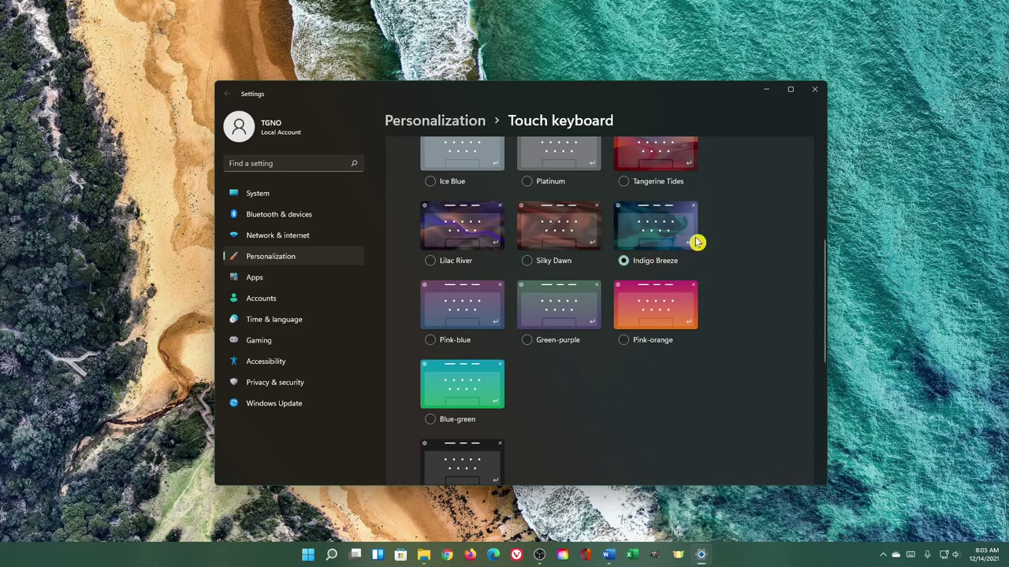
click(815, 90)
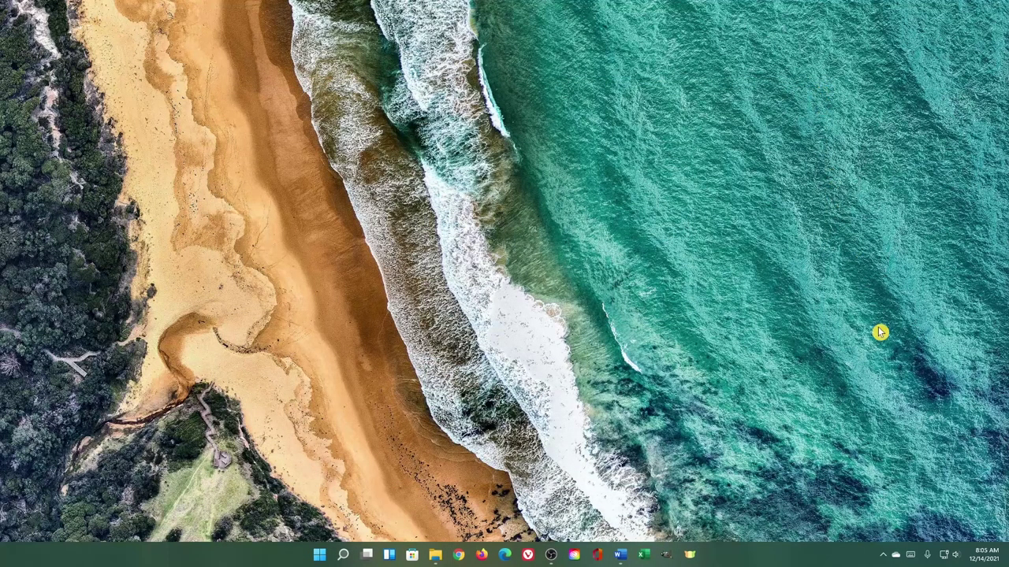
click(910, 556)
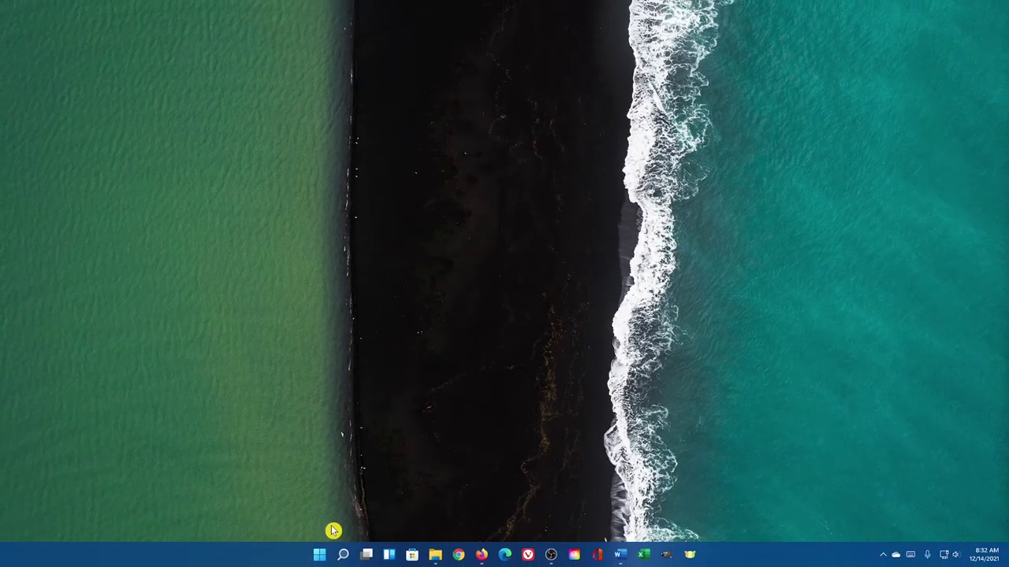
In the system notification settings, toggle all notifications off and back on, and turn off those from Microsoft Store and Alienware Mobile Connect 3.3.
click(320, 555)
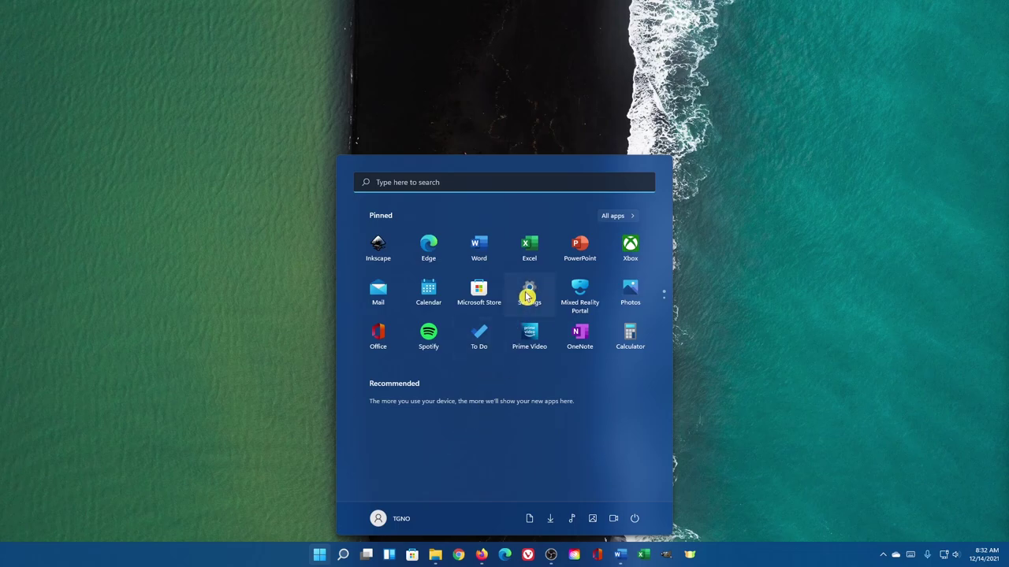
click(528, 297)
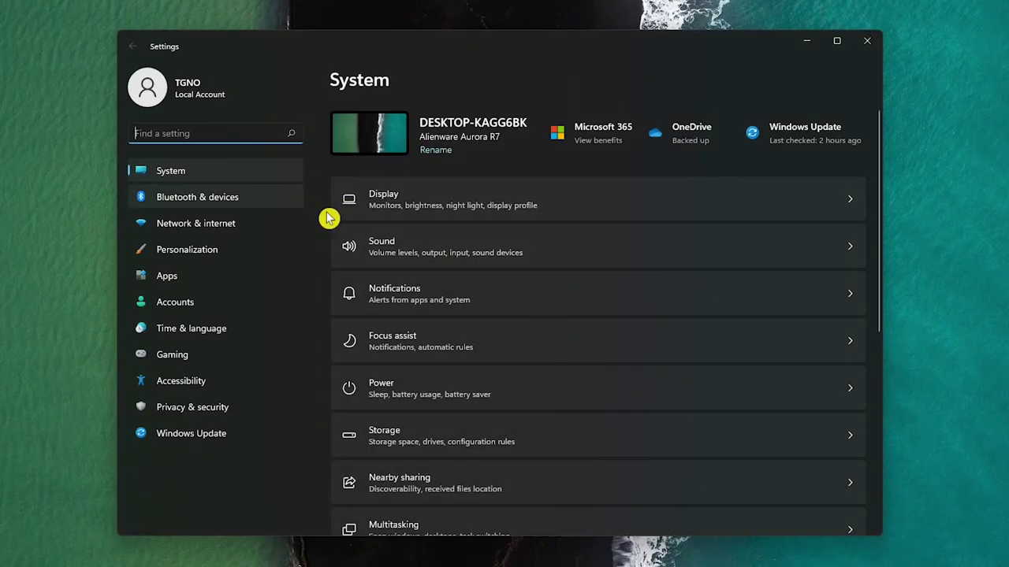
click(501, 296)
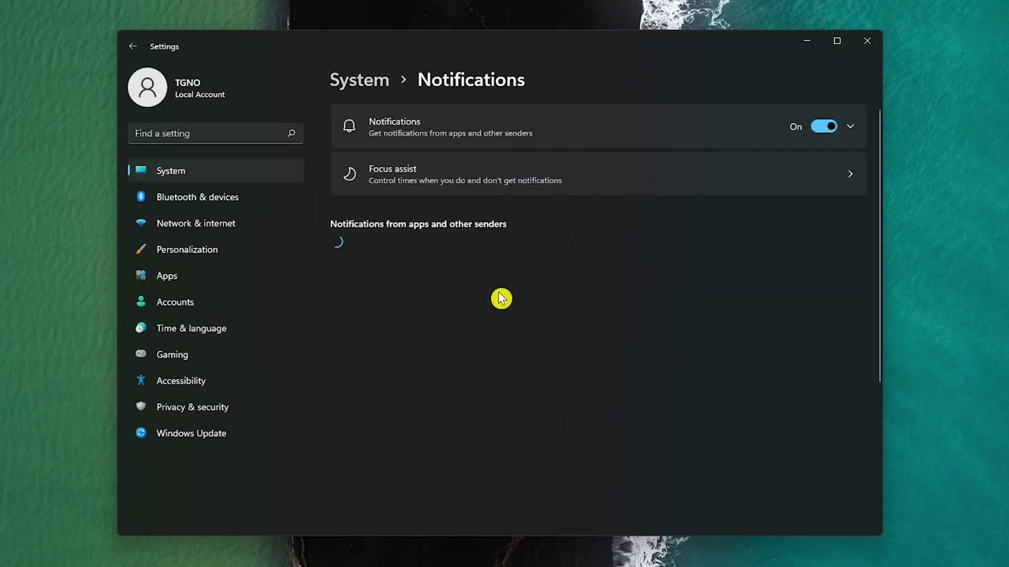
click(829, 134)
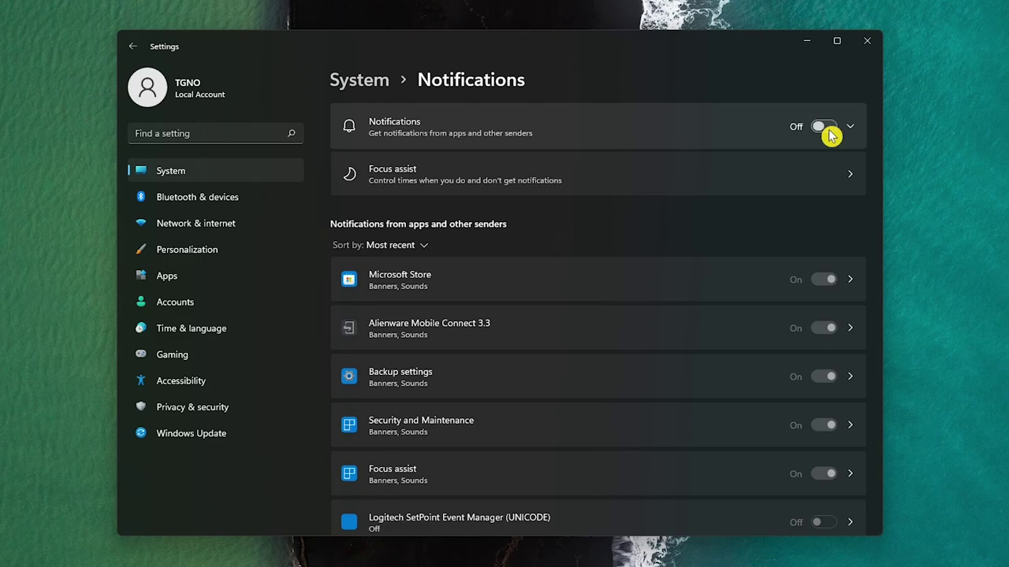
click(830, 134)
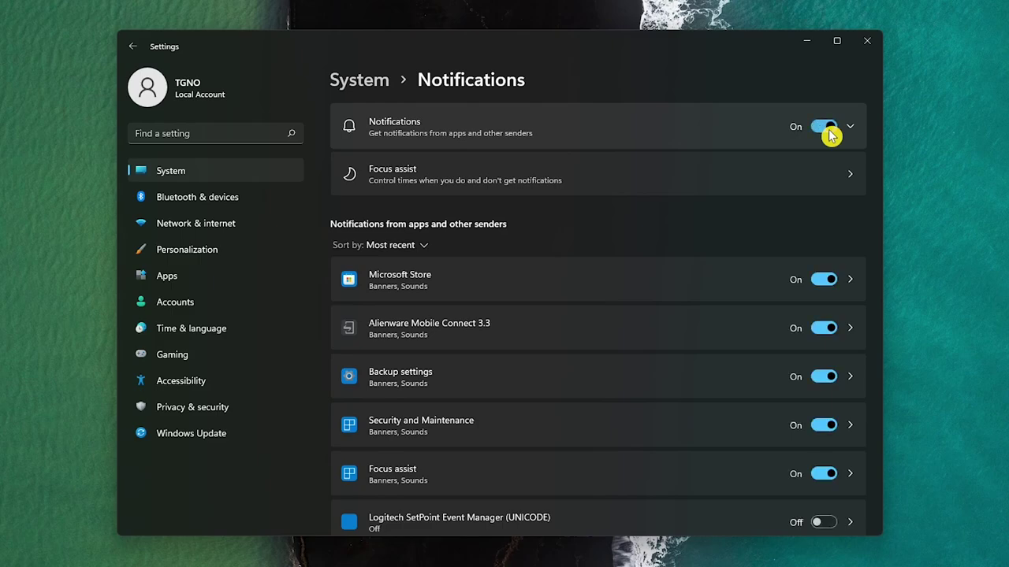
click(827, 284)
click(827, 331)
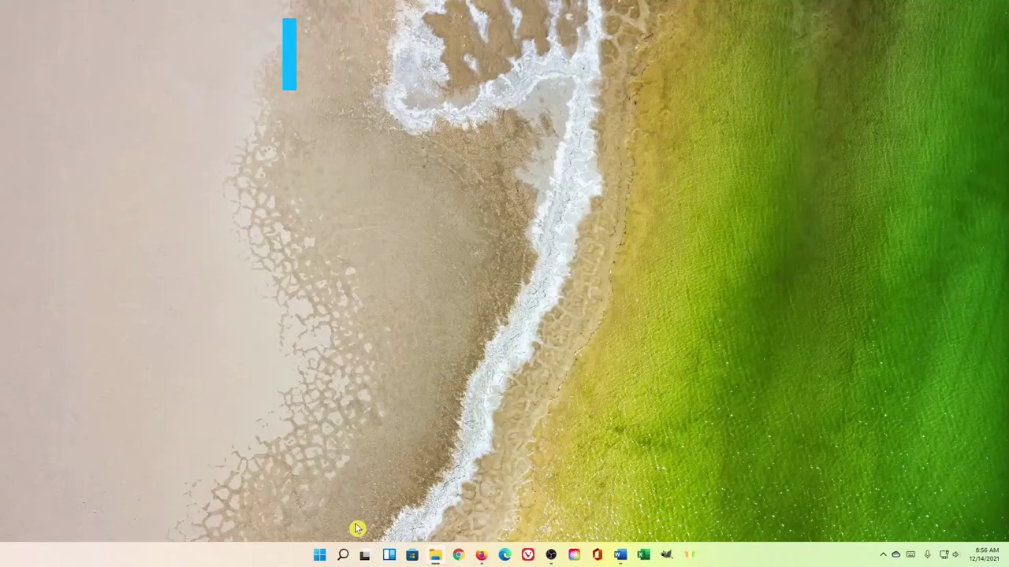
Set the Windows color mode to Dark in the Personalization color settings.
click(320, 554)
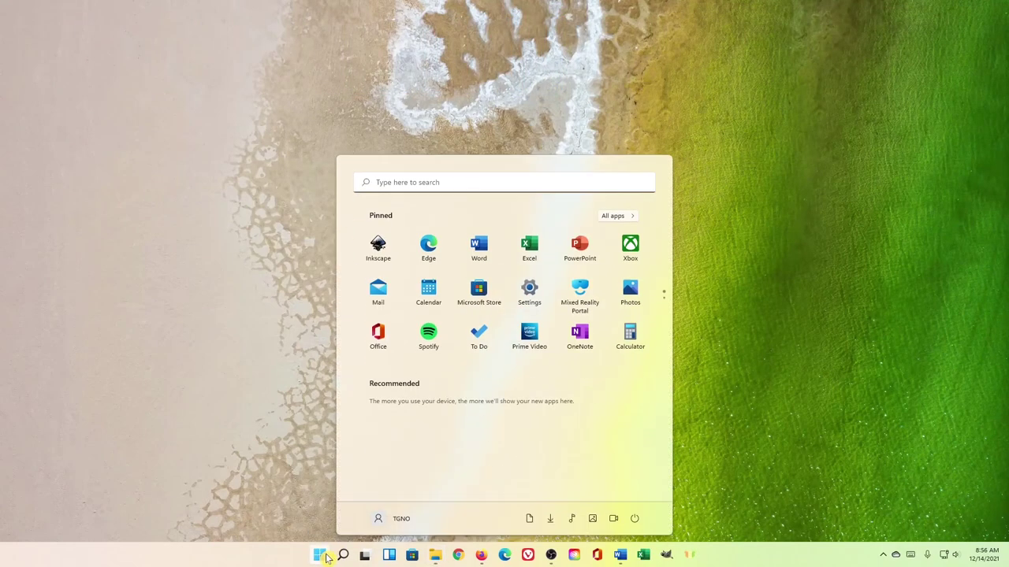
click(527, 293)
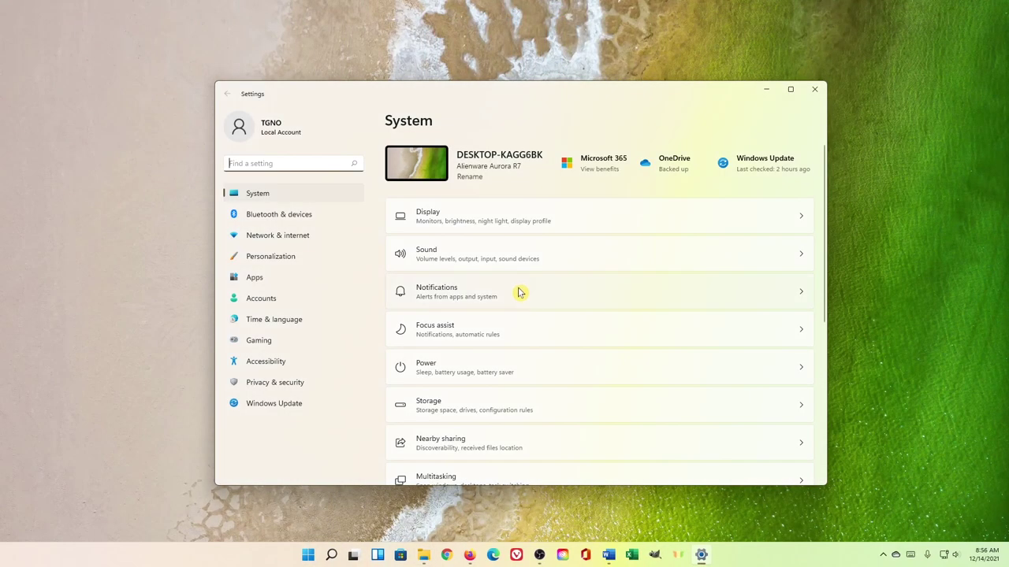
click(342, 262)
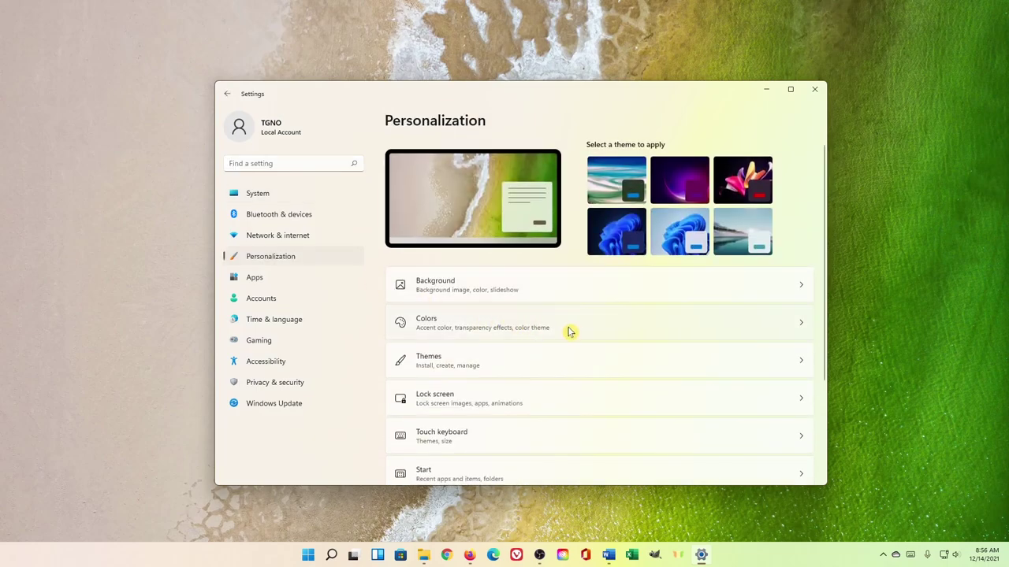
click(598, 337)
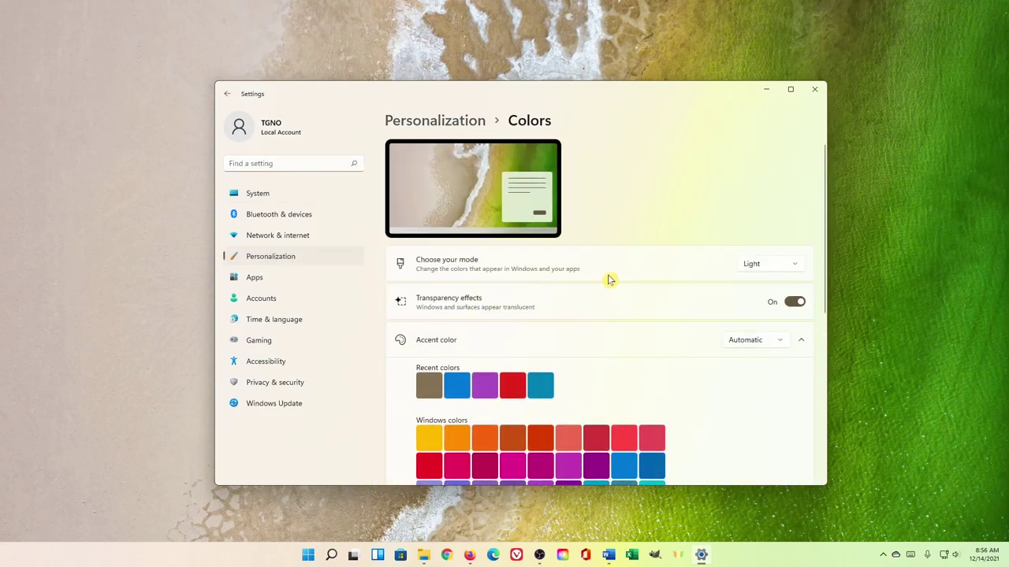
click(777, 268)
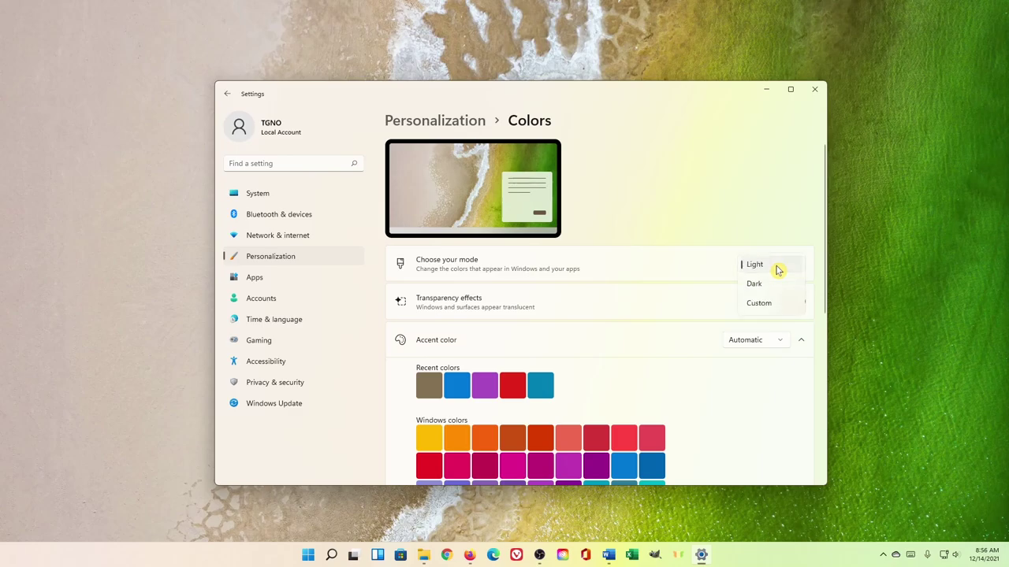
click(775, 283)
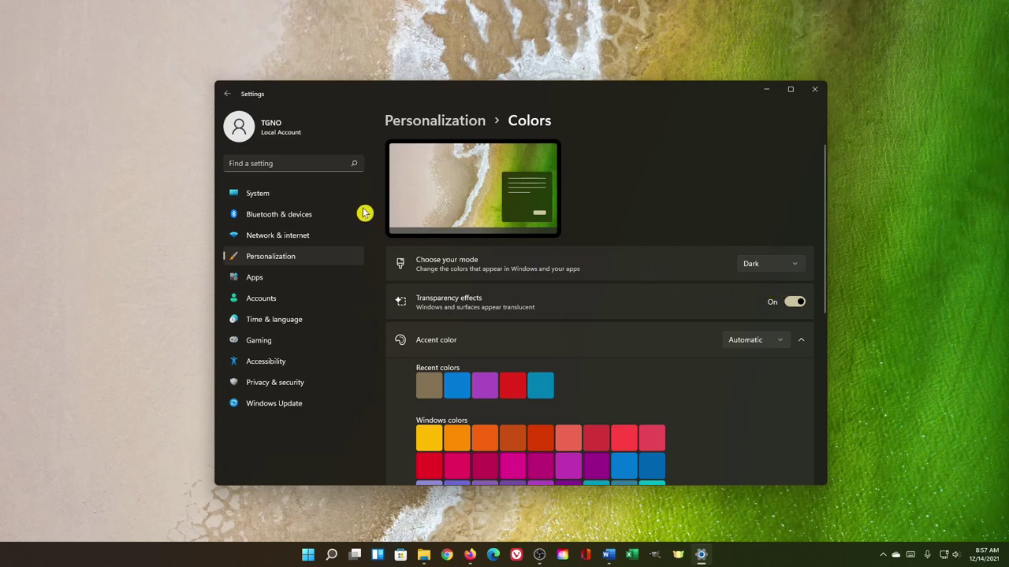
Turn on Night light in the display settings, try its strength control, and switch on the Night light schedule.
click(304, 198)
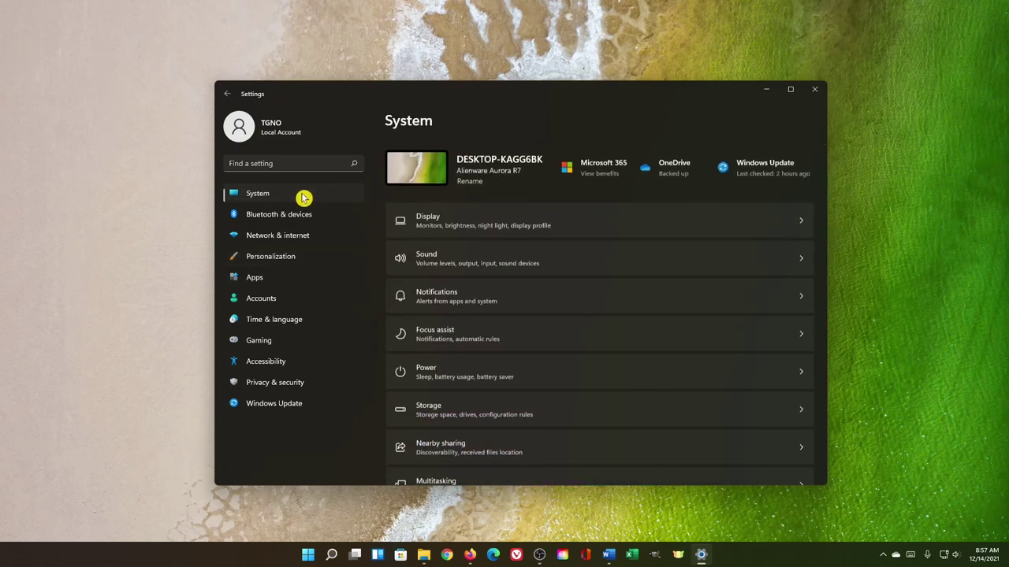
click(591, 222)
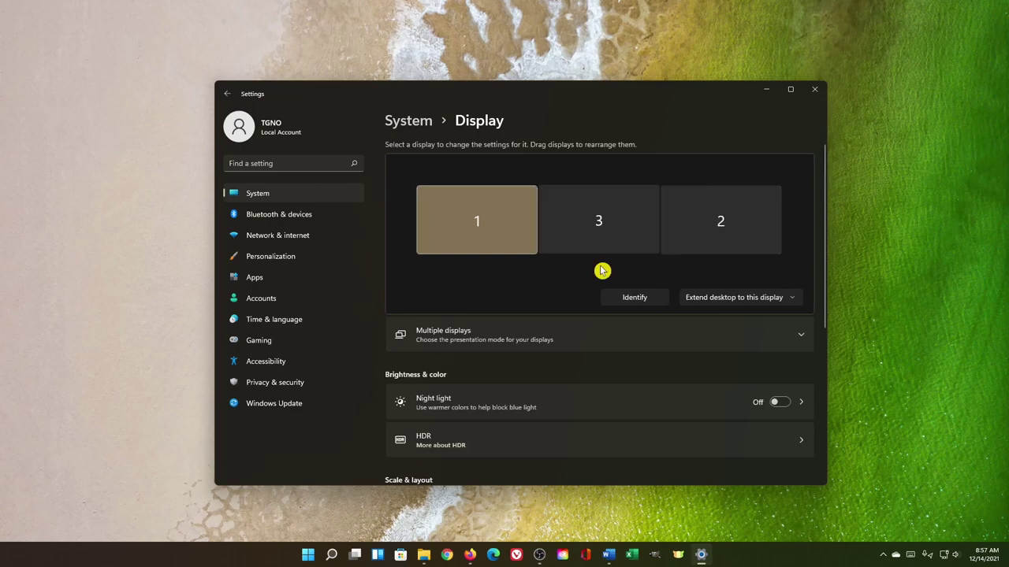
click(780, 403)
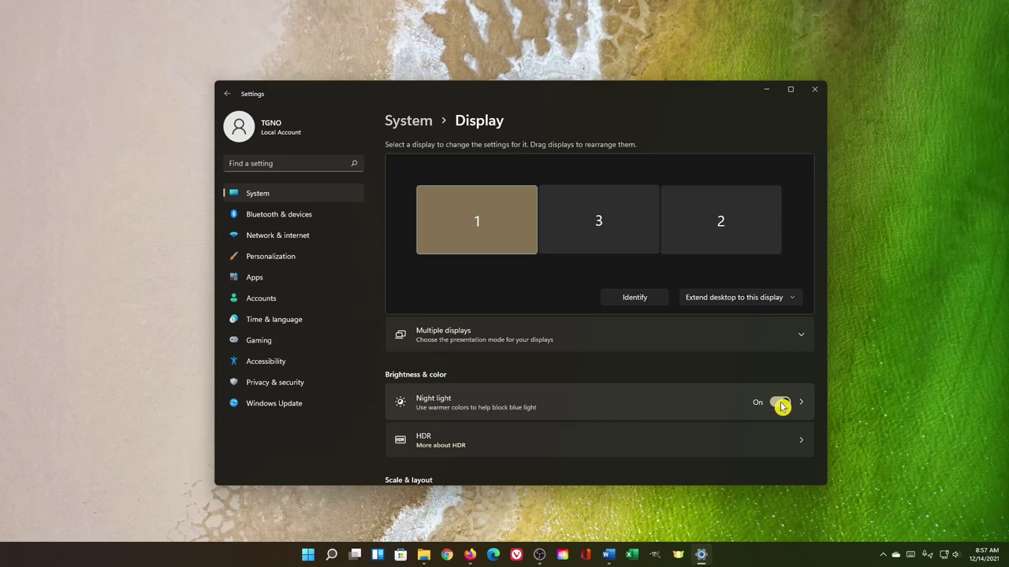
click(651, 411)
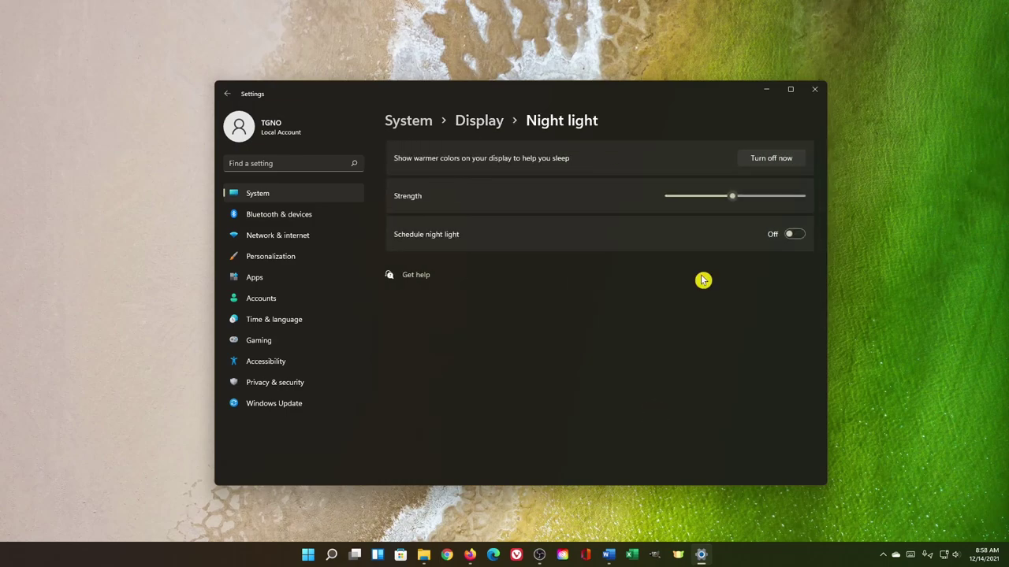
click(733, 196)
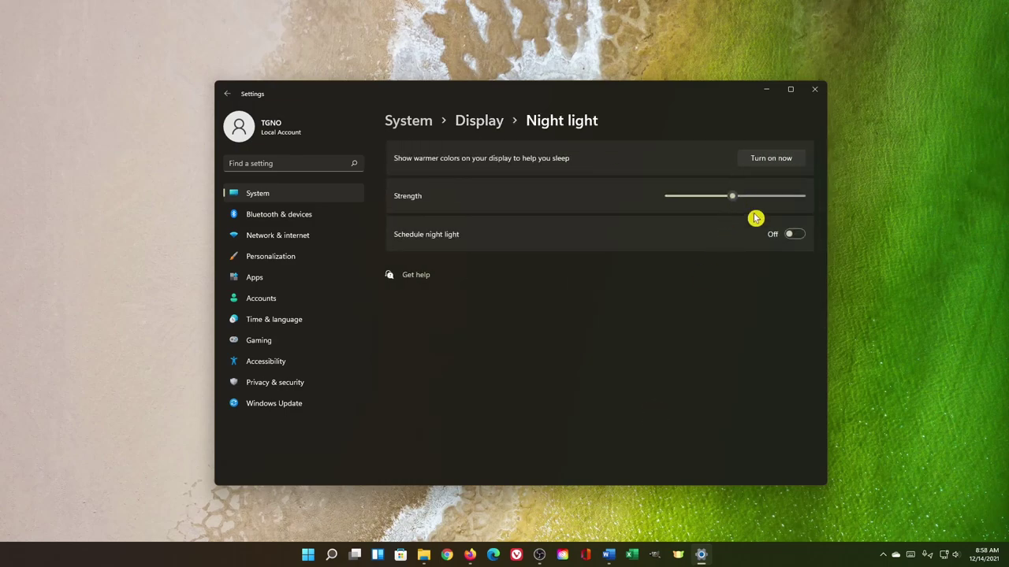
click(791, 234)
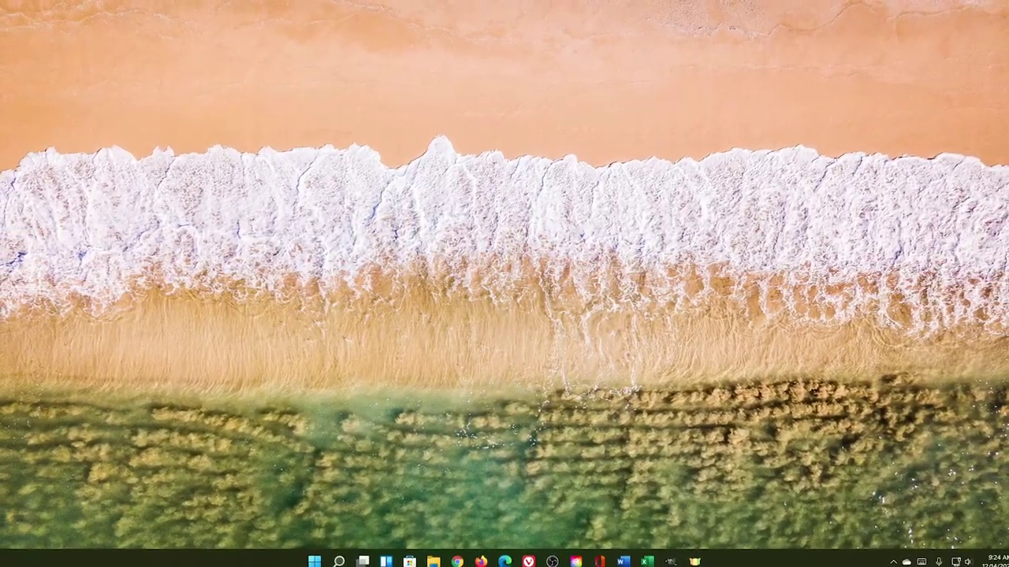
In the default apps settings for Firefox, make Firefox the default app for .htm files.
click(323, 554)
click(530, 293)
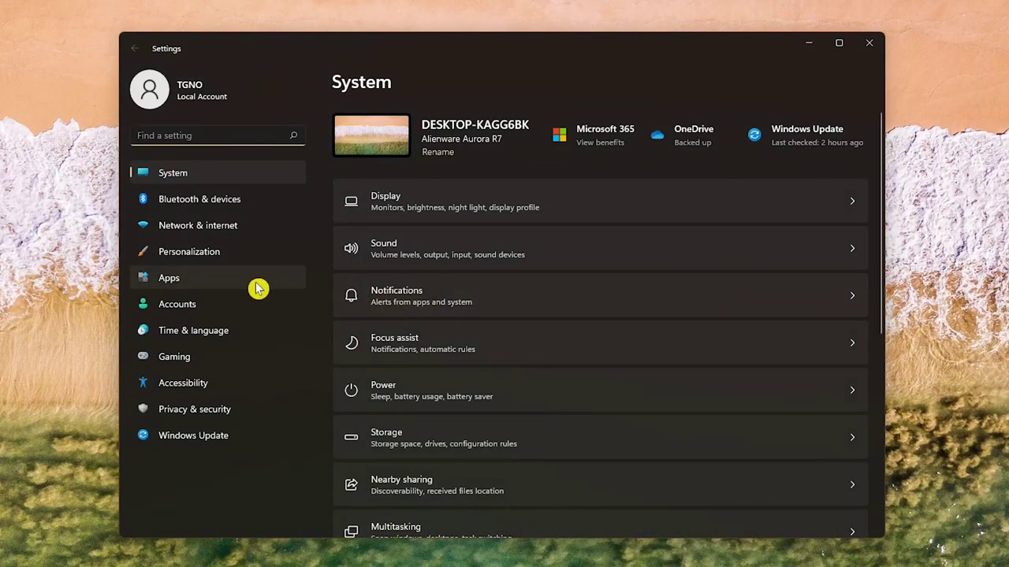
click(258, 289)
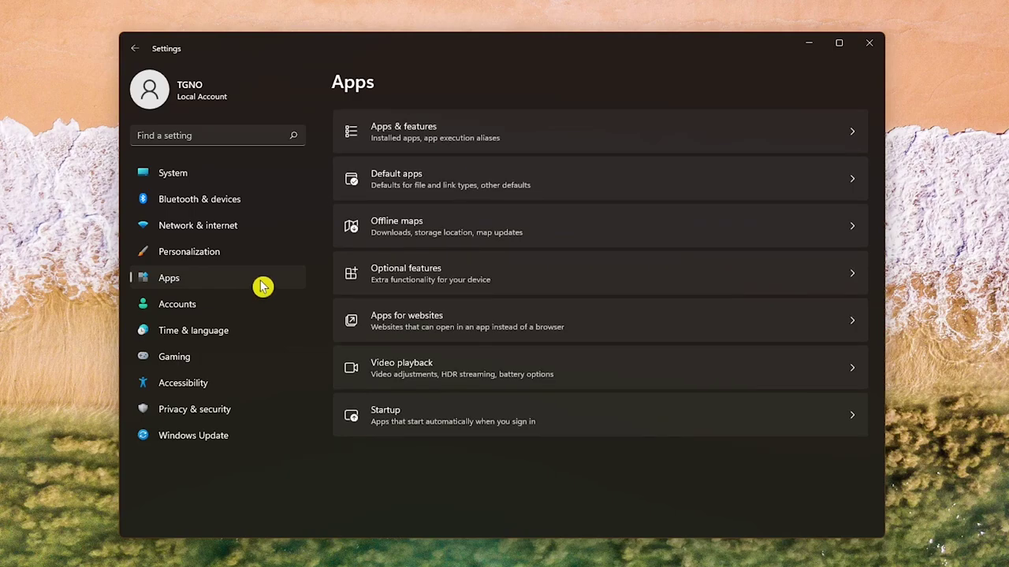
click(631, 192)
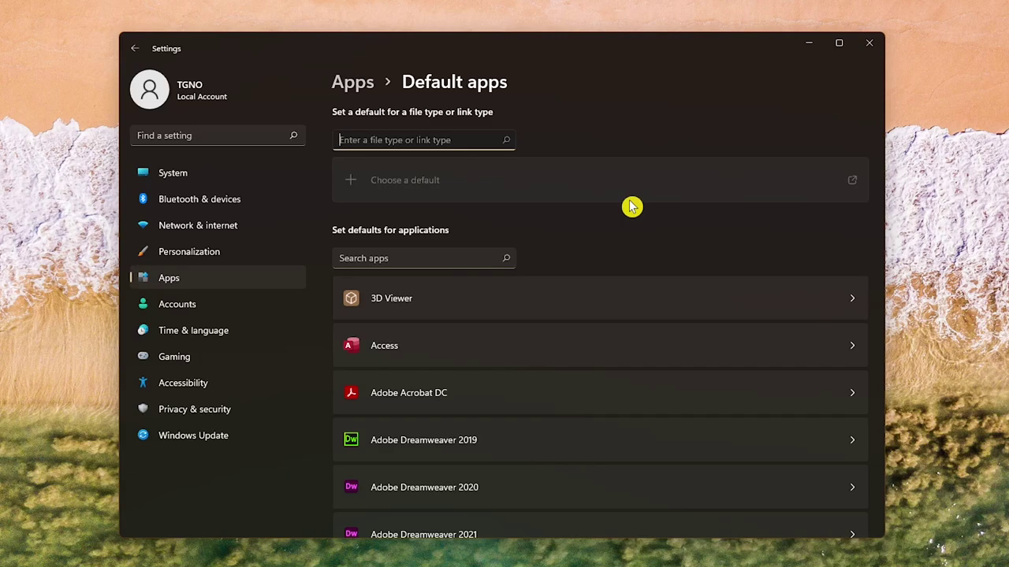
scroll(631, 207, down, 10)
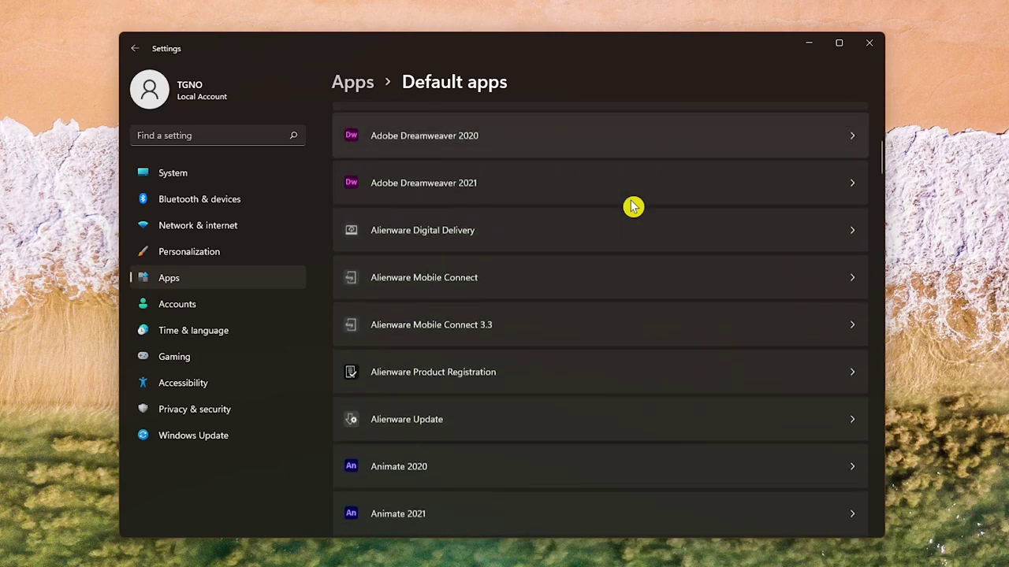
scroll(632, 207, down, 3)
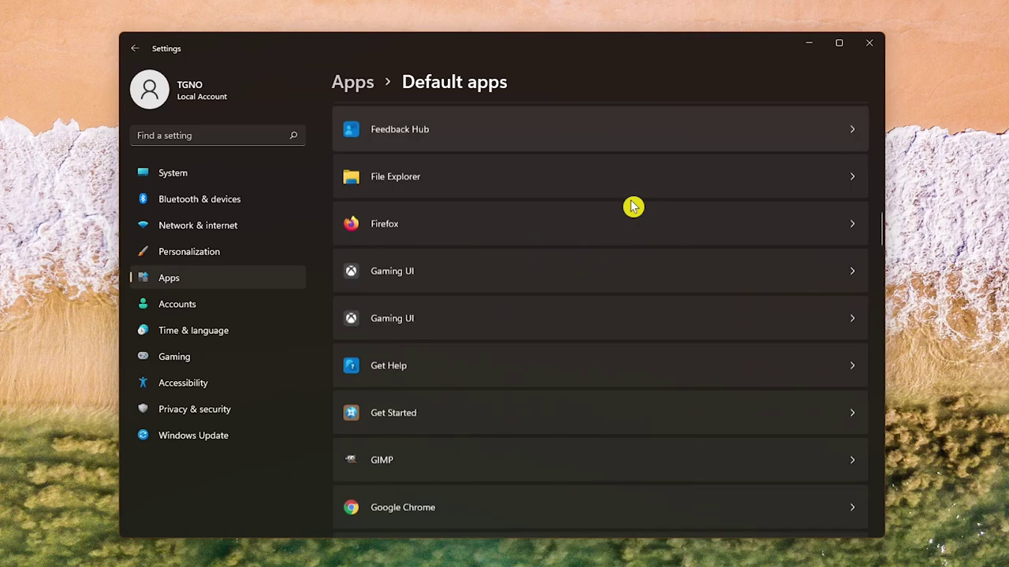
click(585, 222)
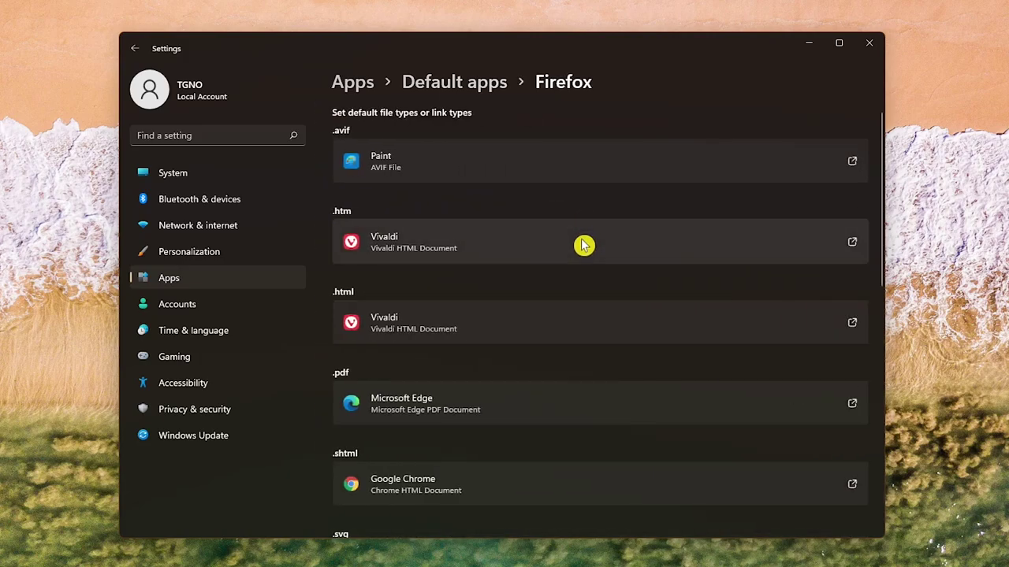
click(583, 245)
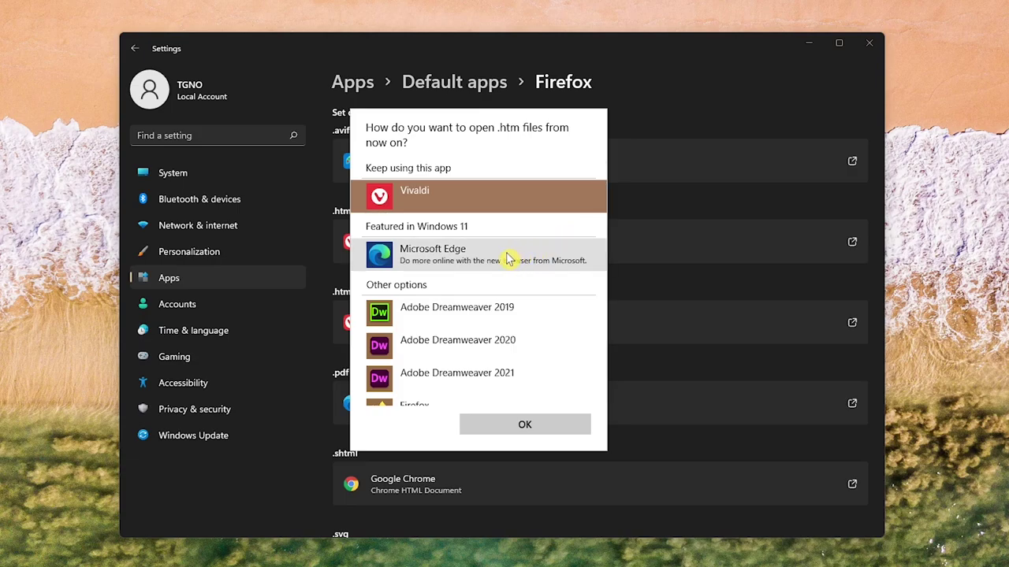
scroll(507, 260, down, 4)
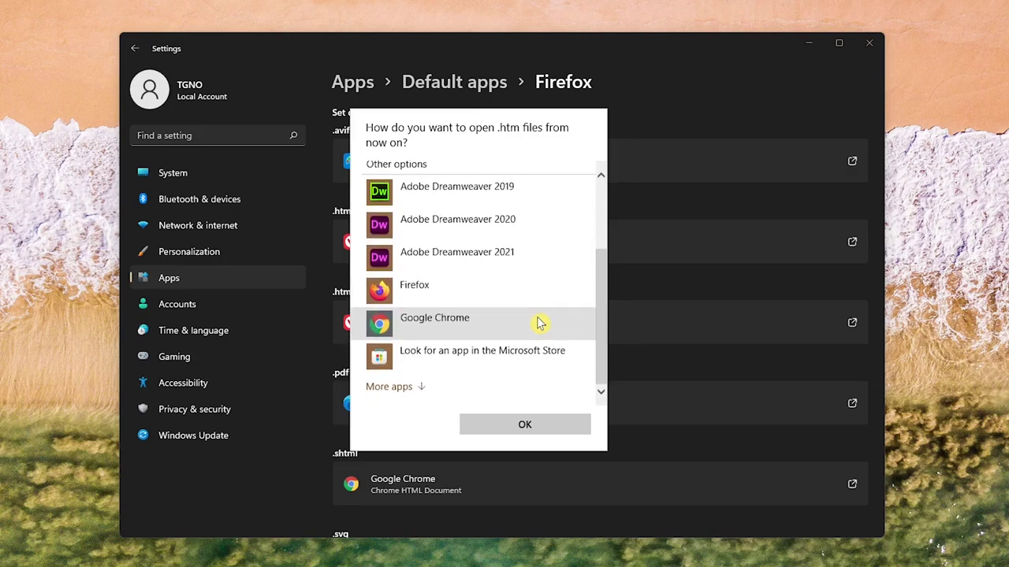
click(509, 296)
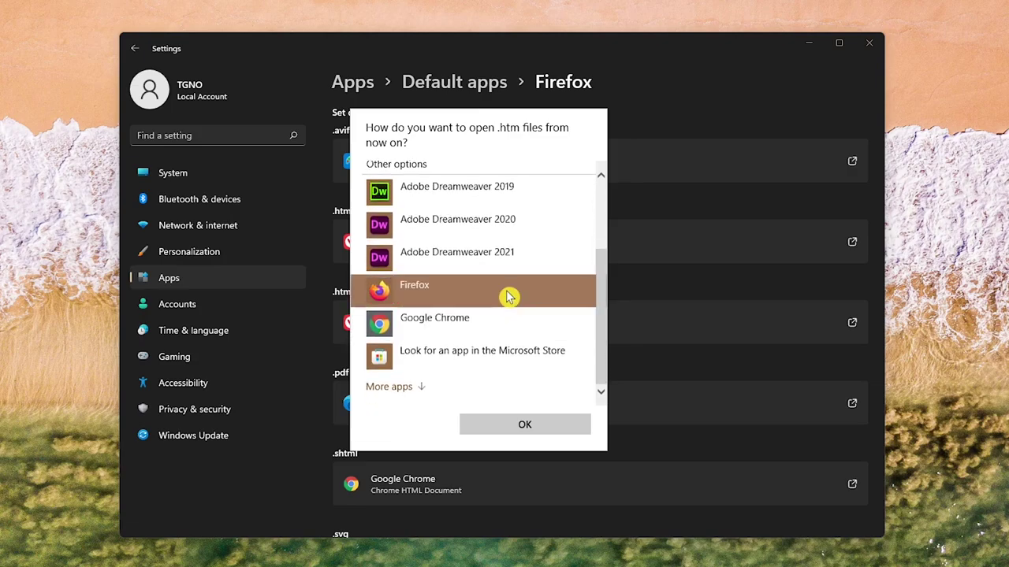
click(529, 424)
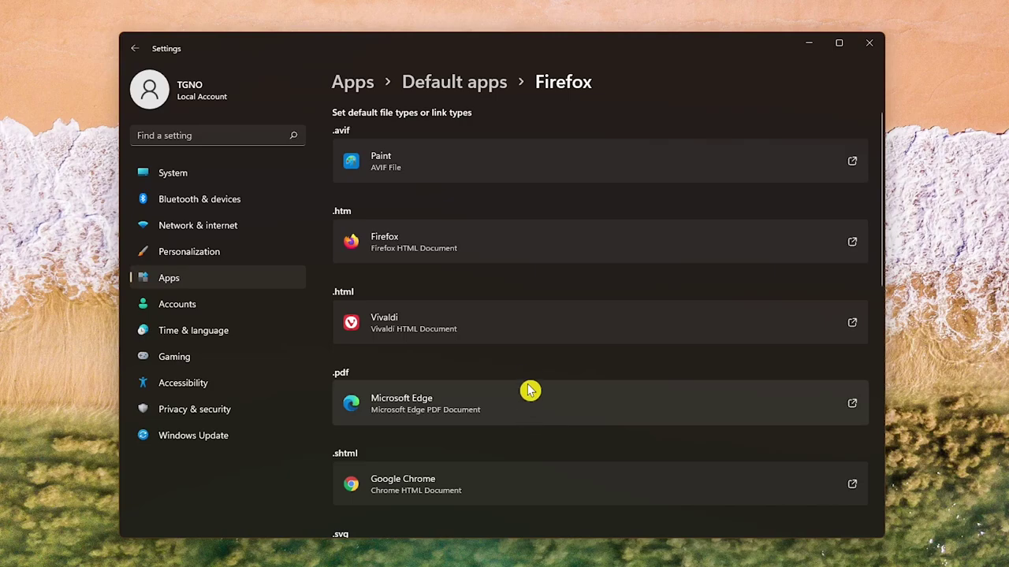
Change the default app for .html files to Firefox.
click(516, 335)
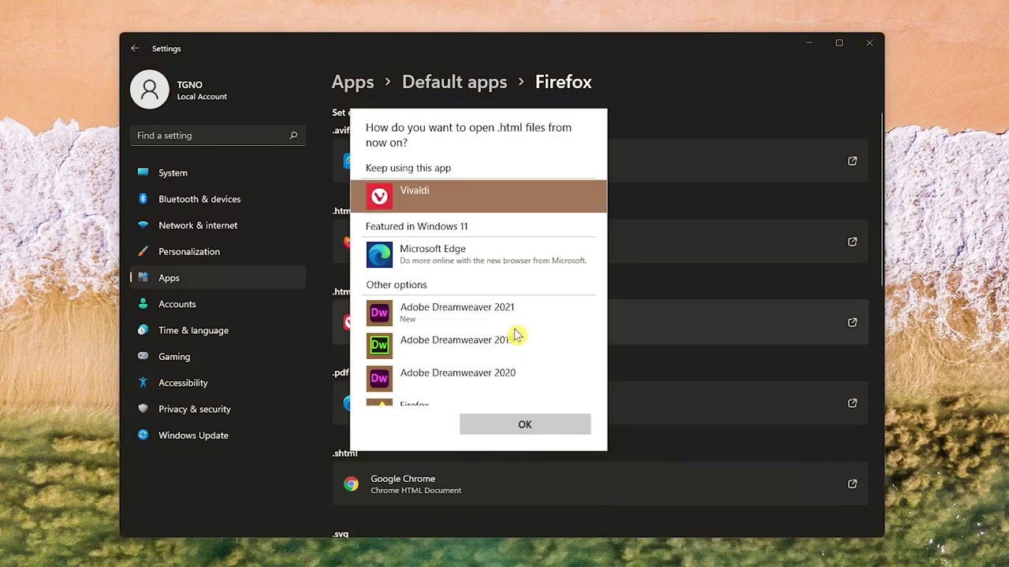
scroll(502, 309, down, 3)
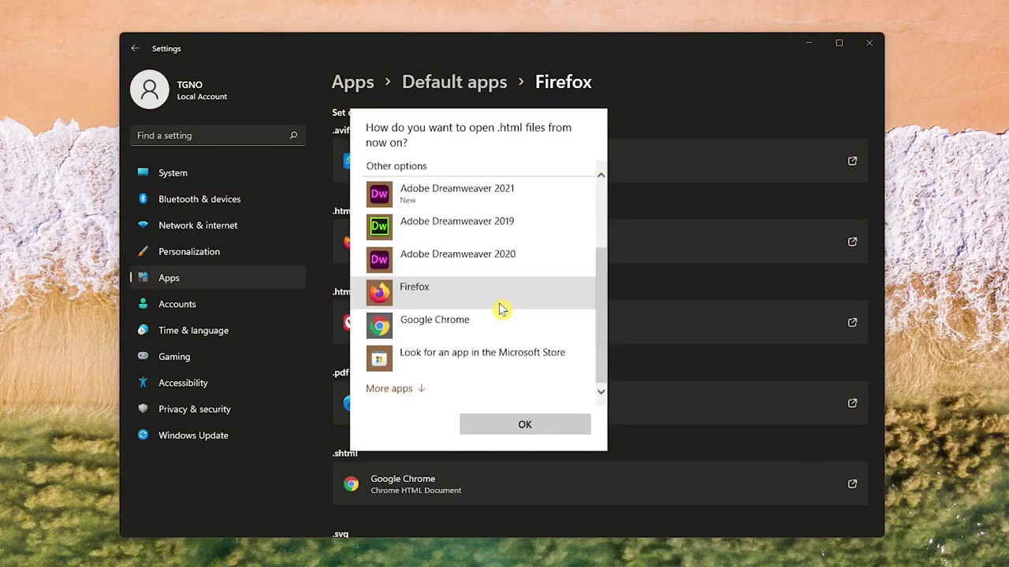
click(498, 304)
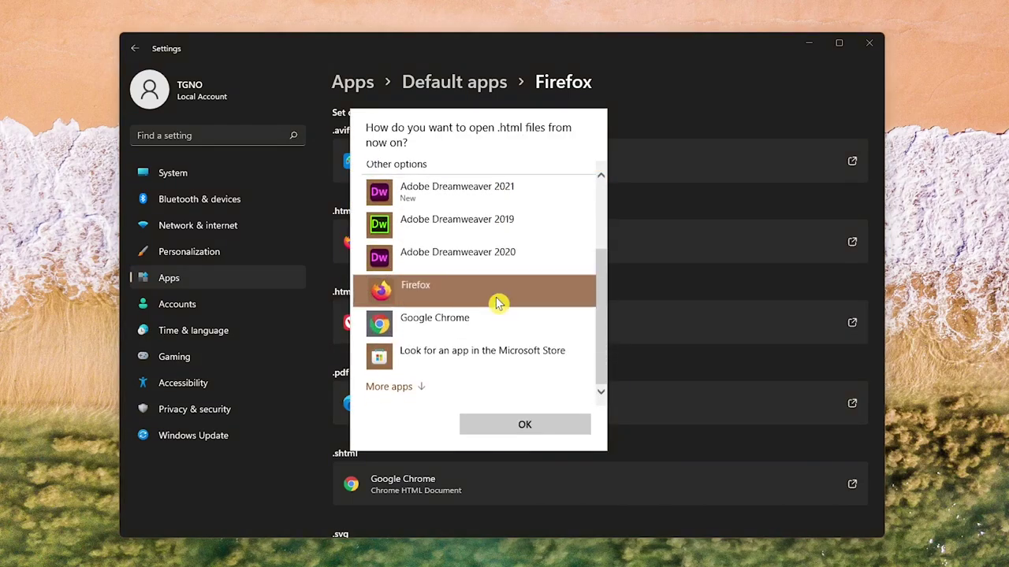
click(541, 427)
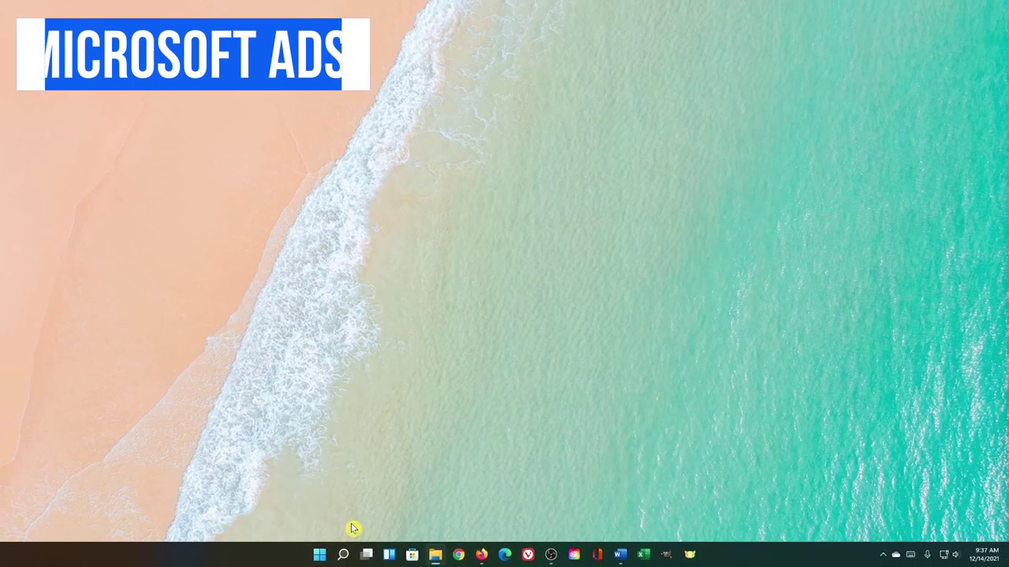
In the general privacy settings, turn off personalized ads, language list access, app launch tracking, and suggested content in Settings.
click(320, 554)
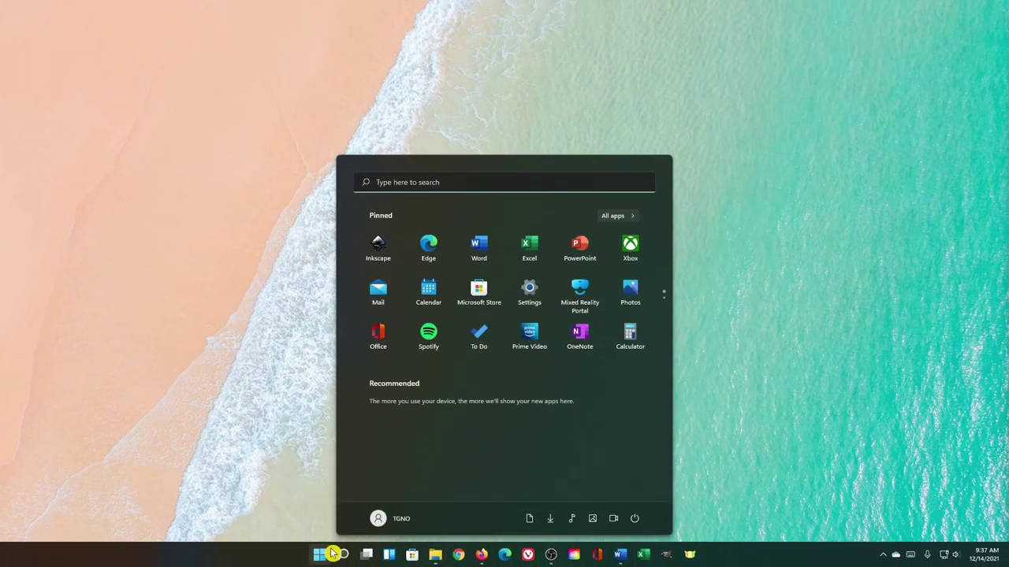
click(529, 307)
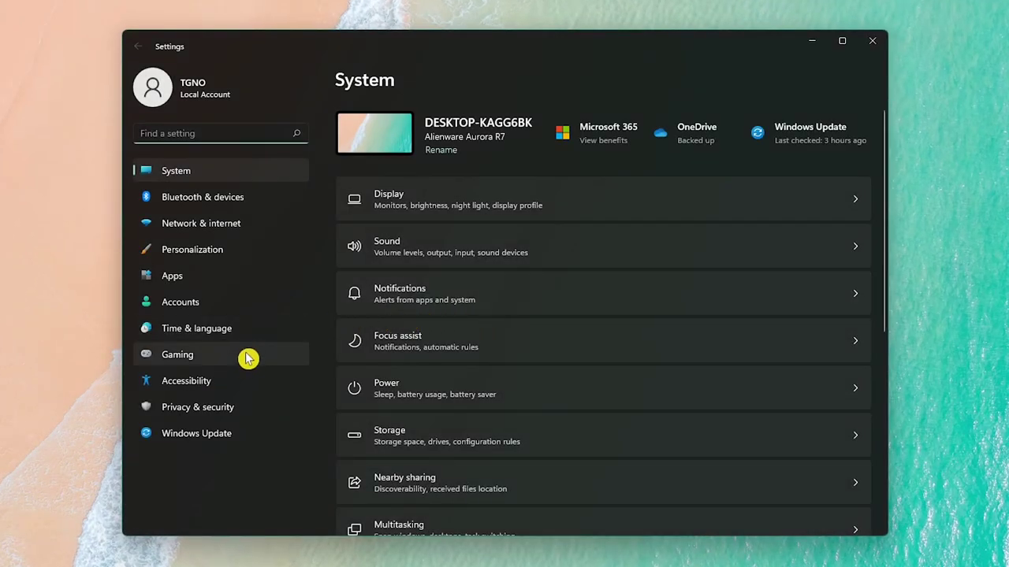
click(237, 410)
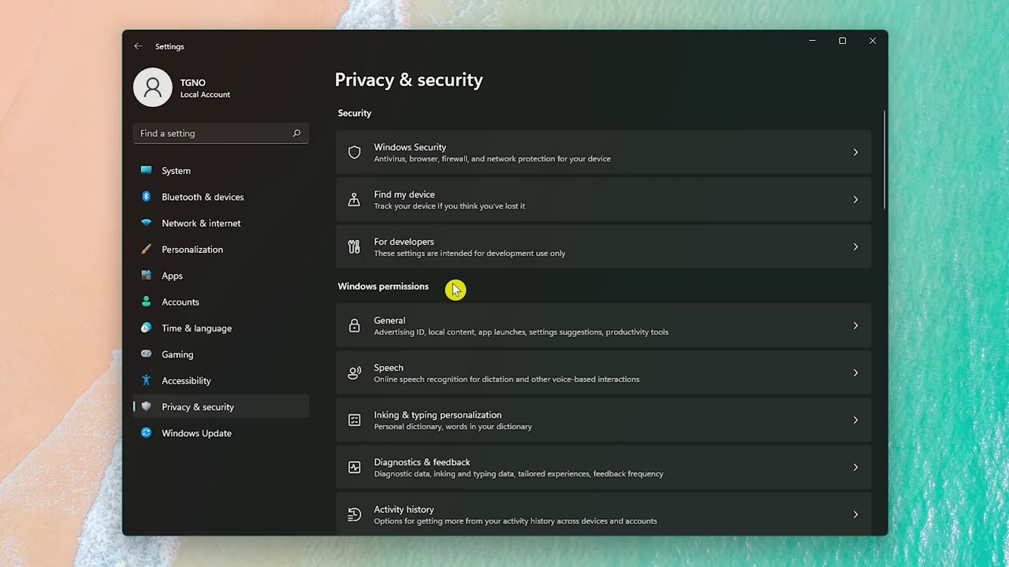
click(468, 323)
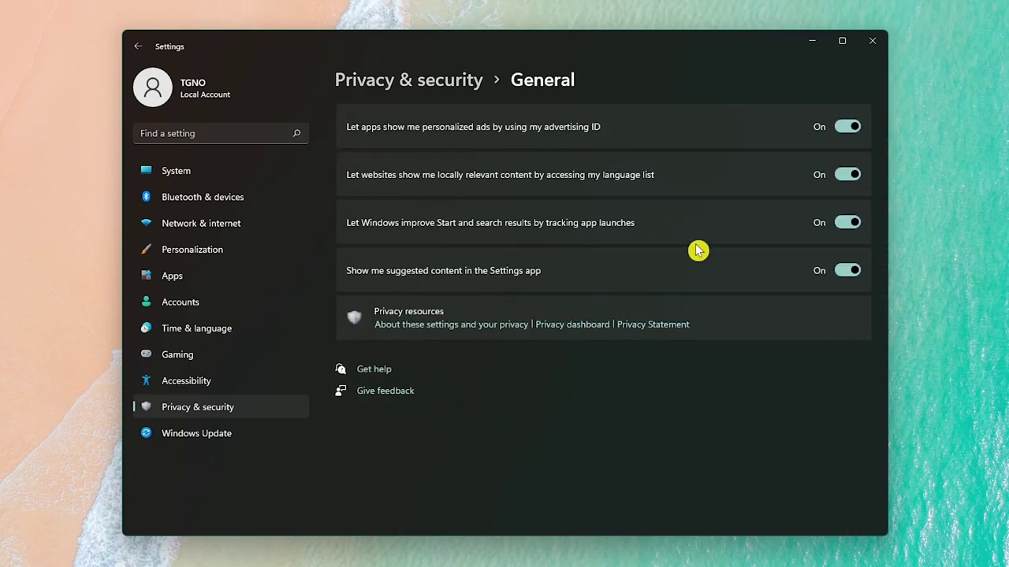
click(848, 128)
click(850, 175)
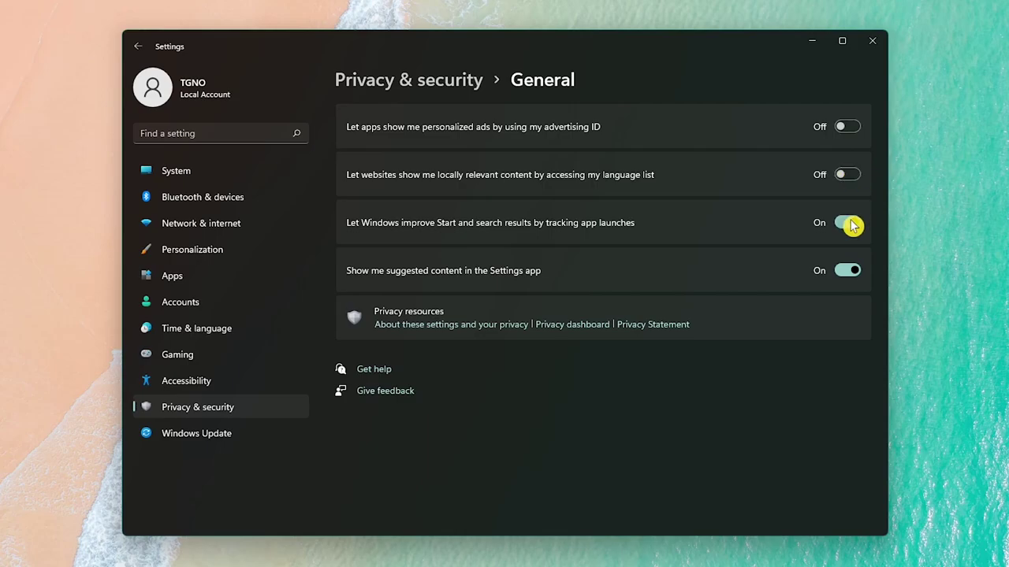
click(849, 223)
click(853, 269)
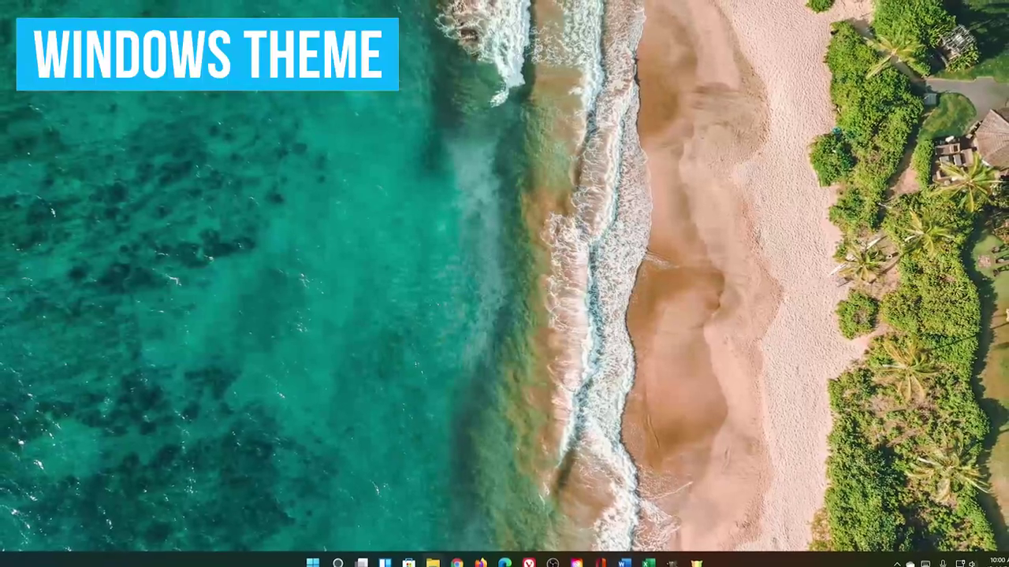
From the desktop's theme personalization settings, browse more themes in the Microsoft Store and choose Sun and Sand PREMIUM.
right_click(597, 296)
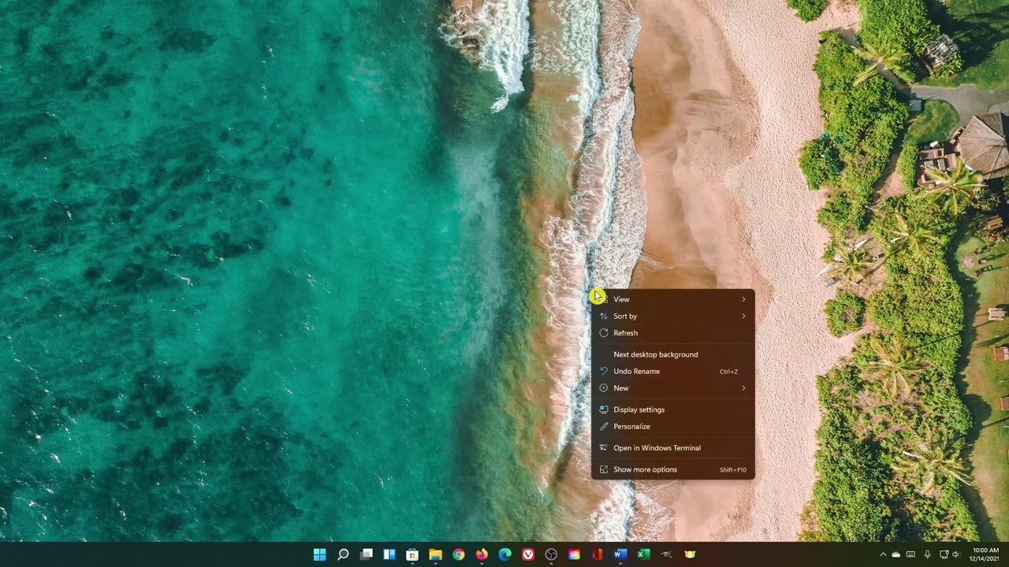
click(653, 427)
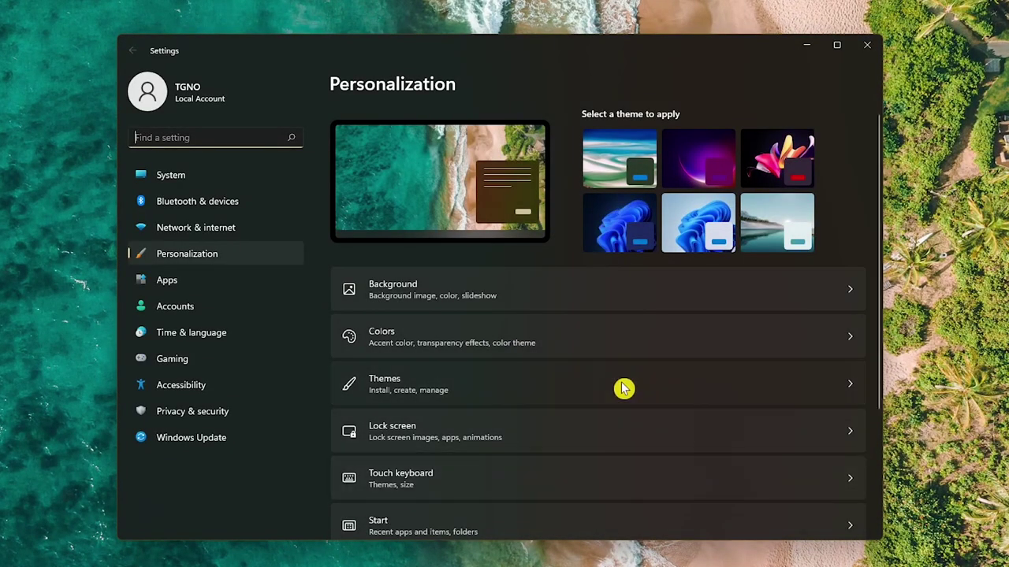
click(622, 388)
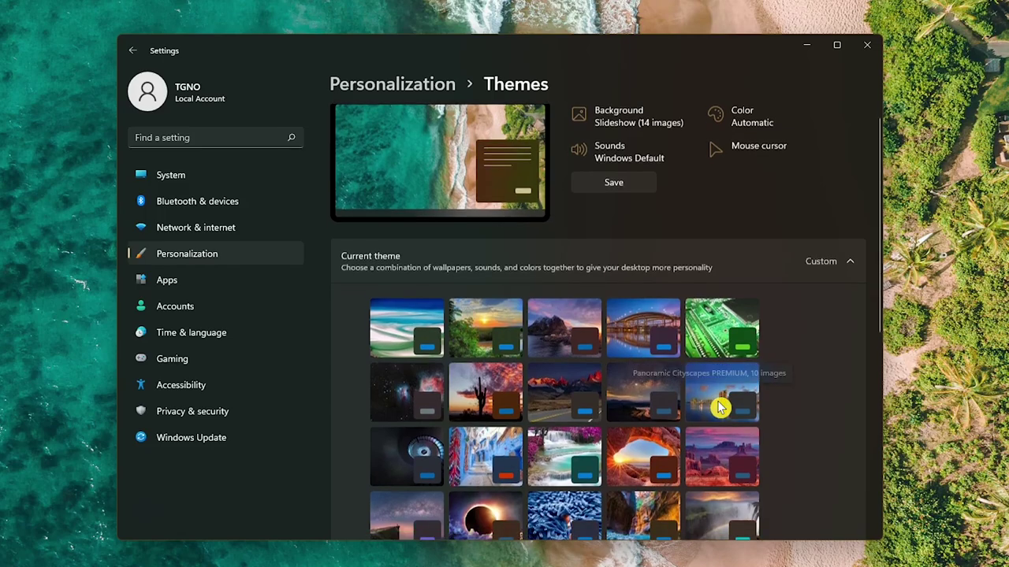
scroll(719, 407, down, 5)
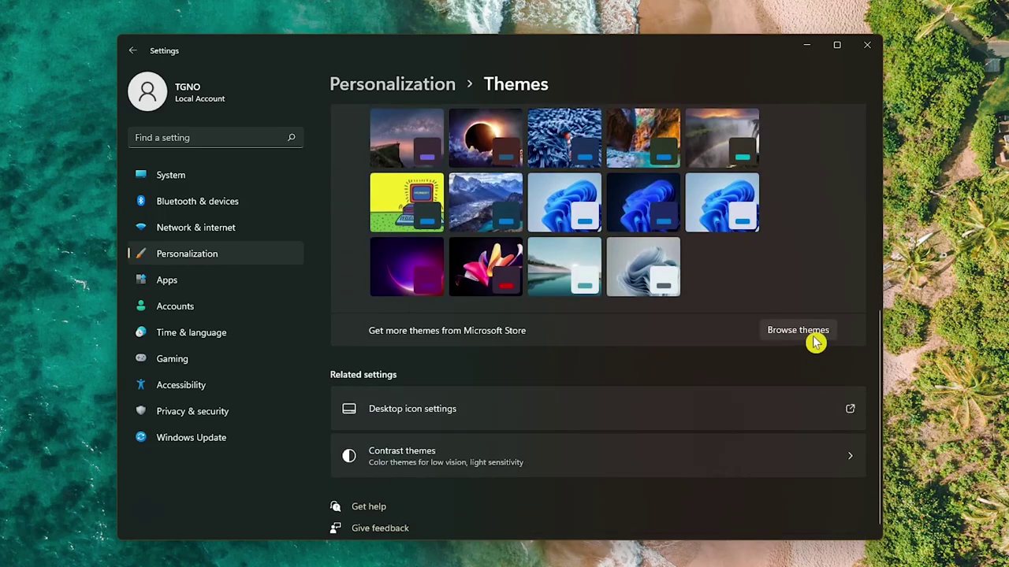
click(814, 339)
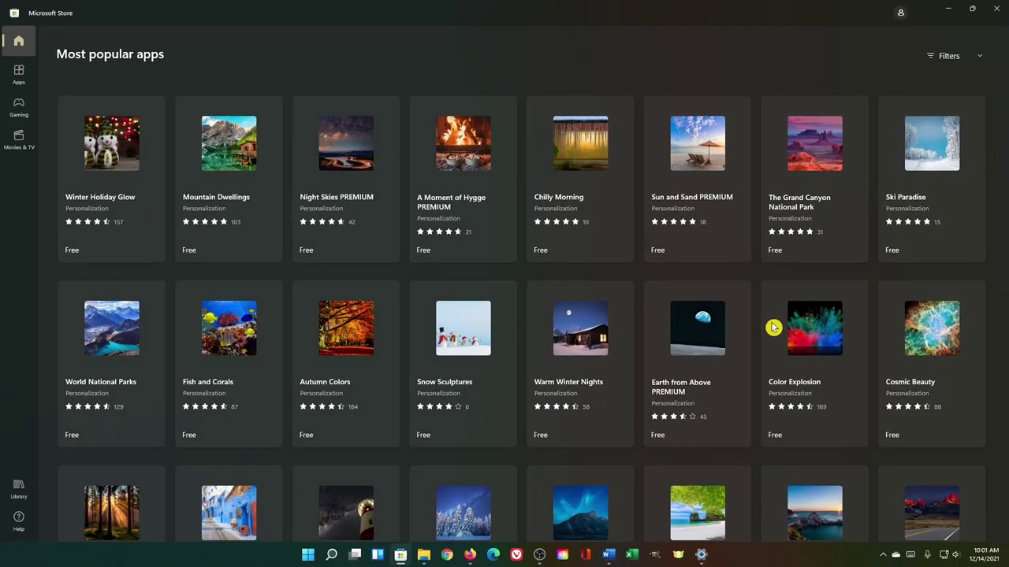
click(709, 209)
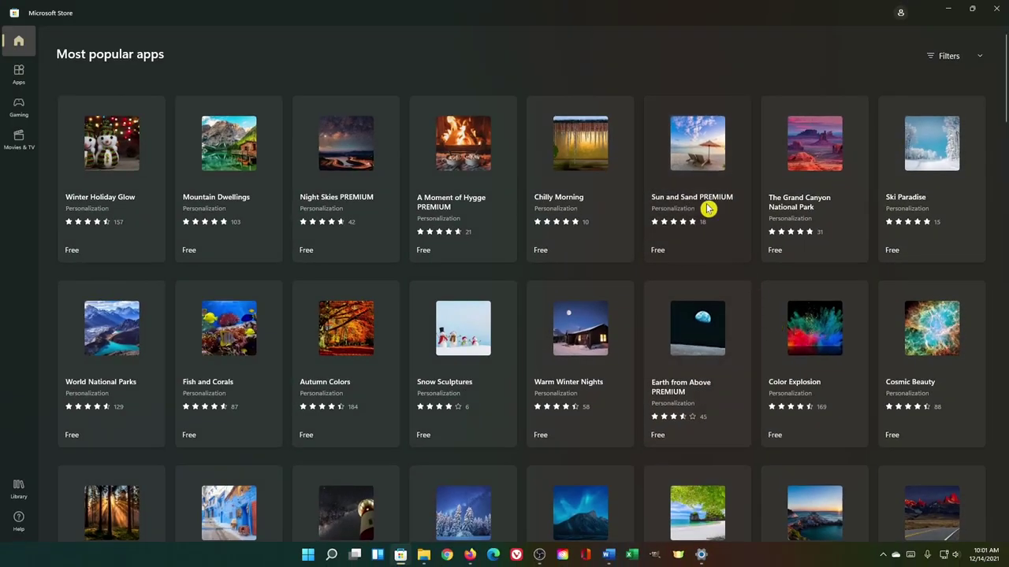